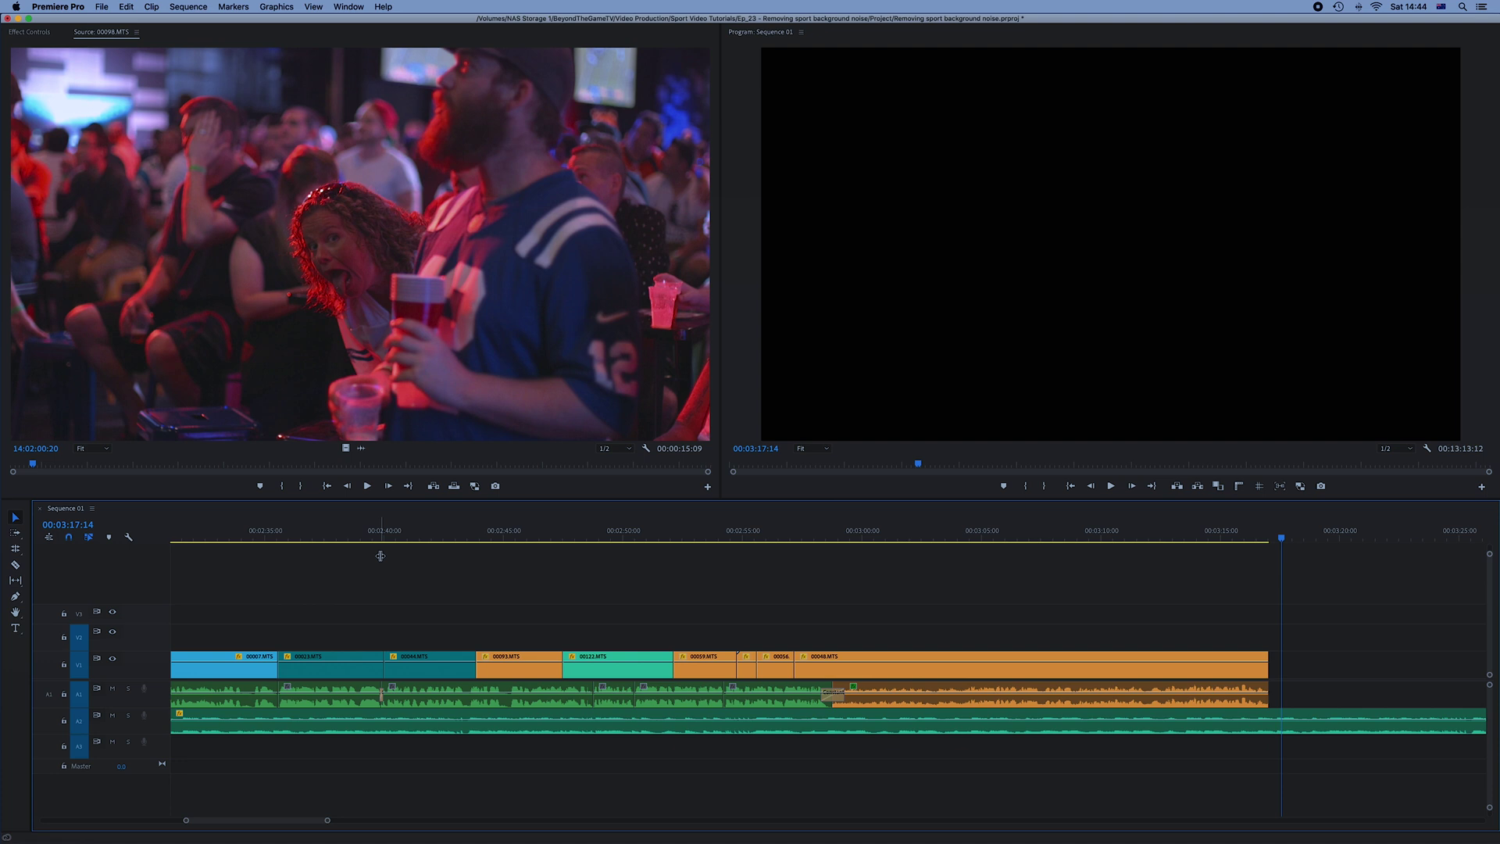
Send the orange interview clip's audio to Audition with Edit Clip In Adobe Audition
{"action": "right_click", "coordinate": [1030, 695]}
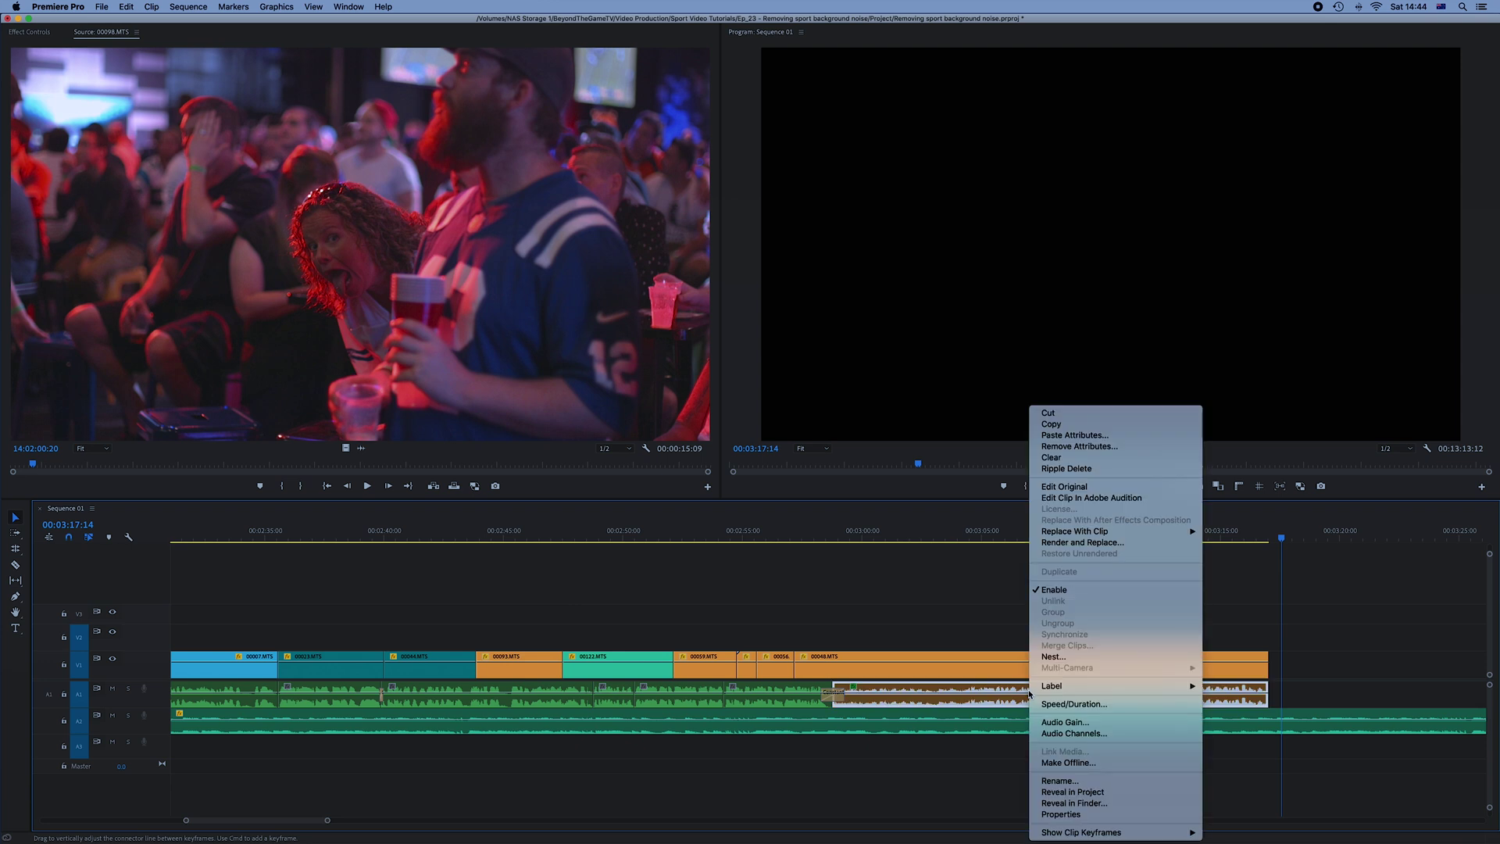
{"action": "left_click", "coordinate": [1063, 498]}
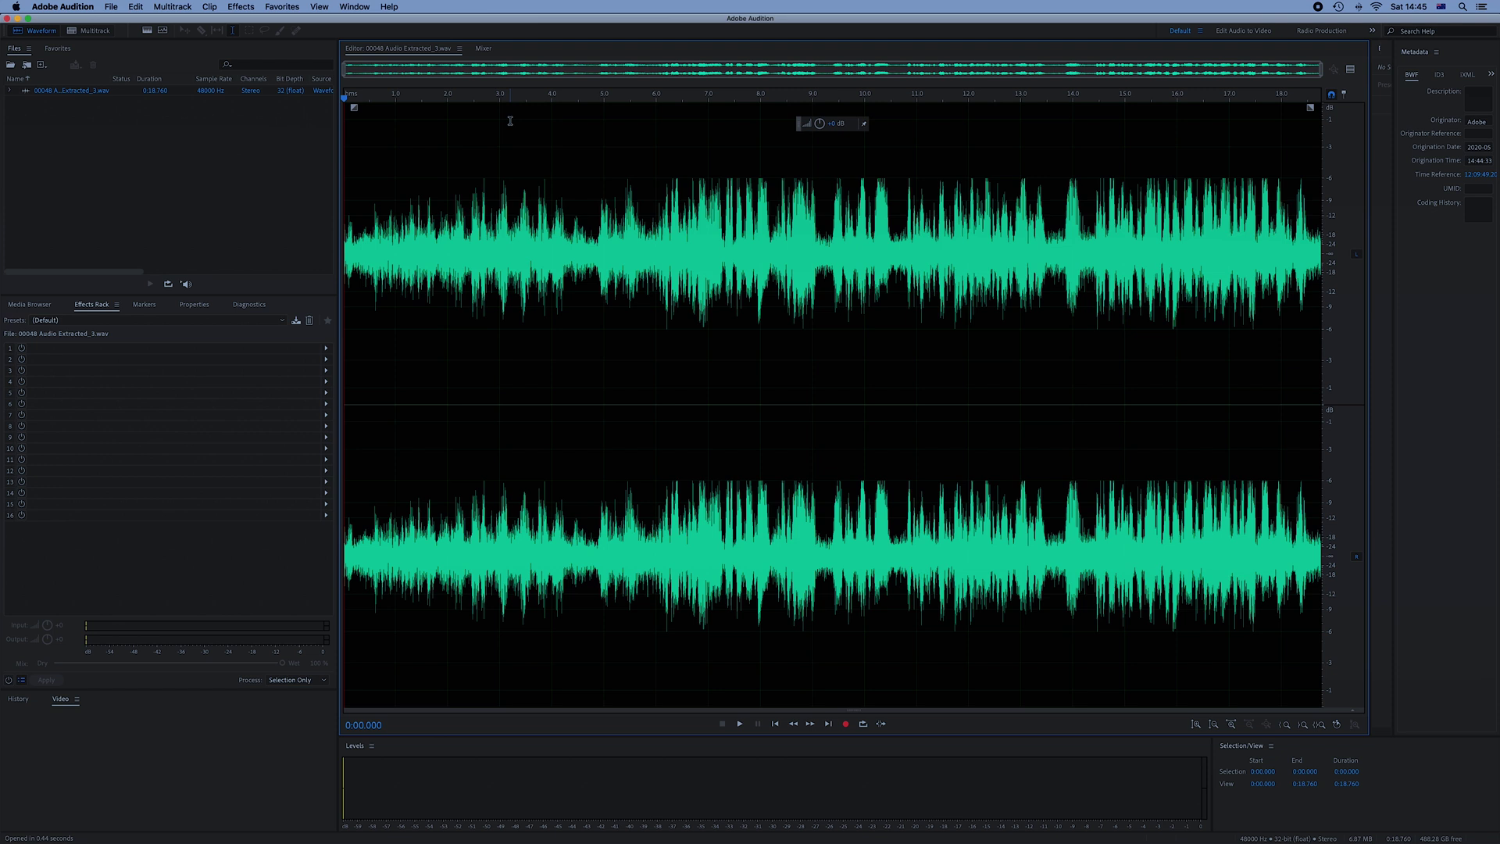
Listen through the waveform and select the crowd-noise stretch from 0:13.518 to 0:13.811
{"action": "mouse_move", "coordinate": [778, 98]}
{"action": "left_mouse_down"}
{"action": "mouse_move", "coordinate": [906, 100]}
{"action": "mouse_move", "coordinate": [798, 103]}
{"action": "left_mouse_up"}
{"action": "key", "text": "space"}
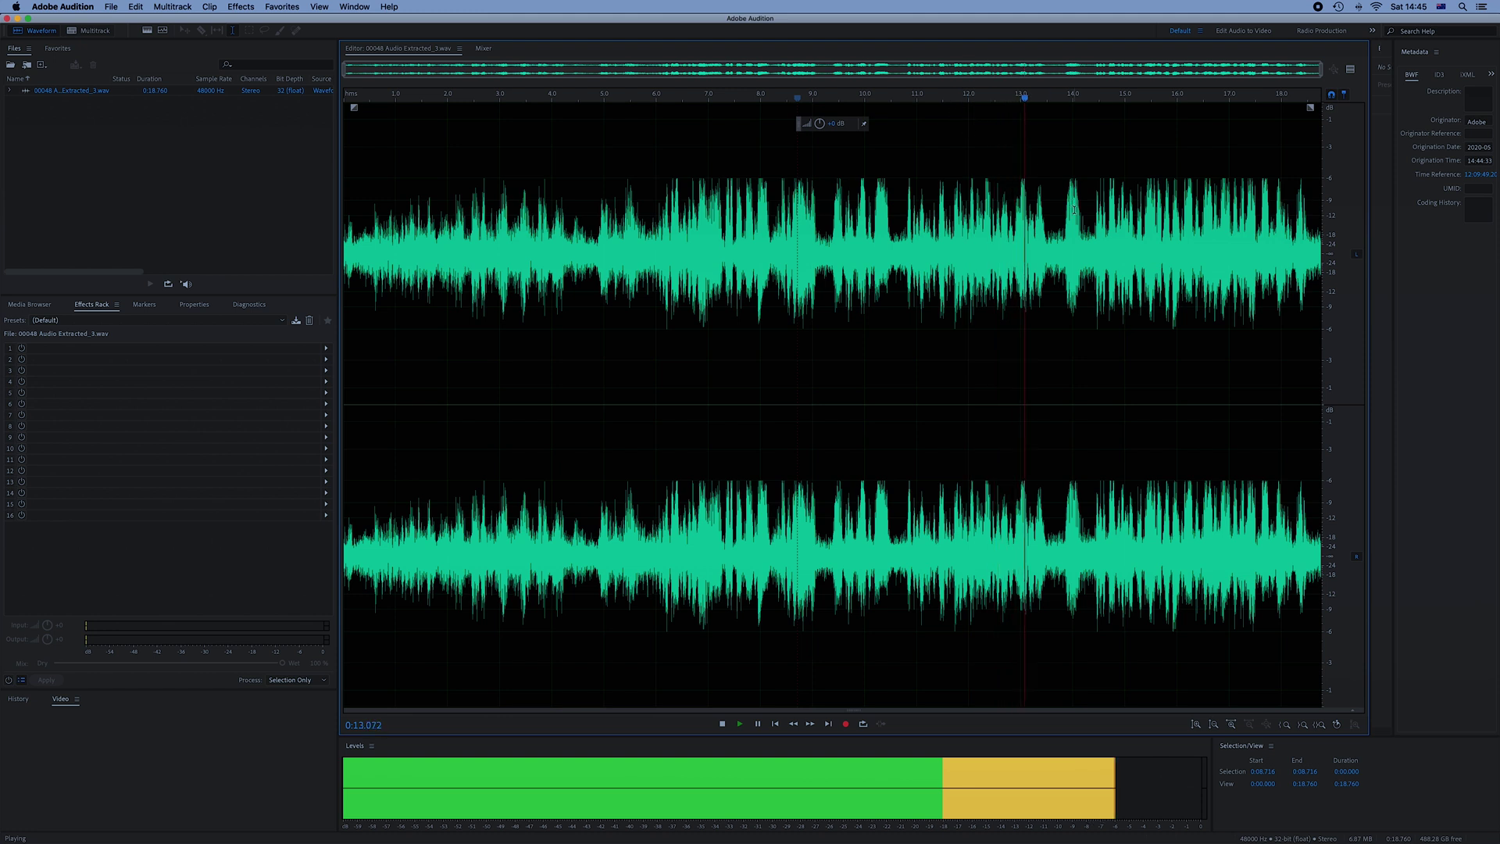
{"action": "key", "text": "space"}
{"action": "left_click", "coordinate": [1048, 247]}
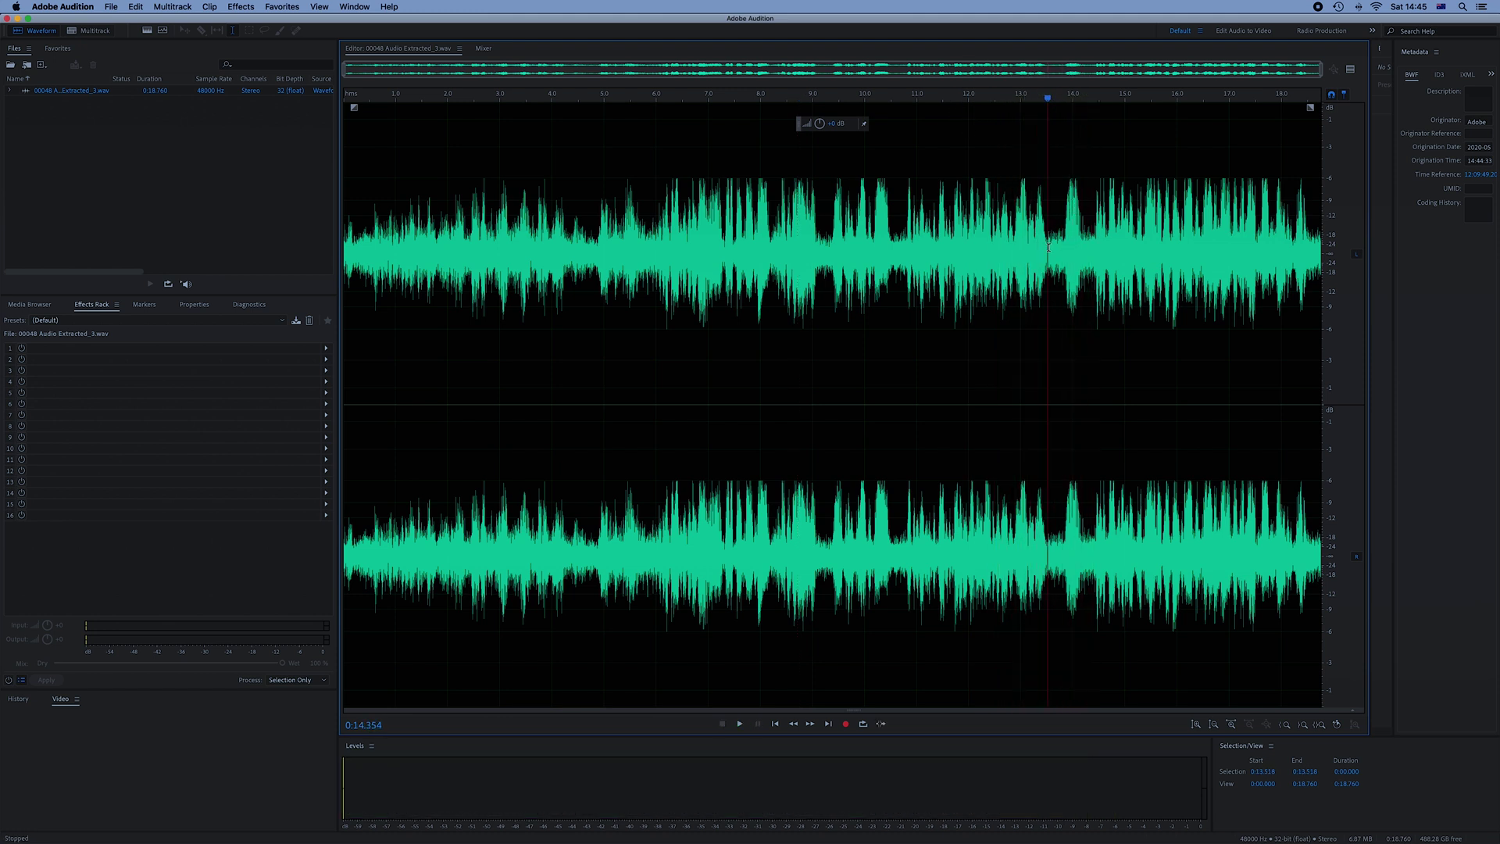
{"action": "left_click_drag", "start_coordinate": [1049, 246], "coordinate": [1064, 243]}
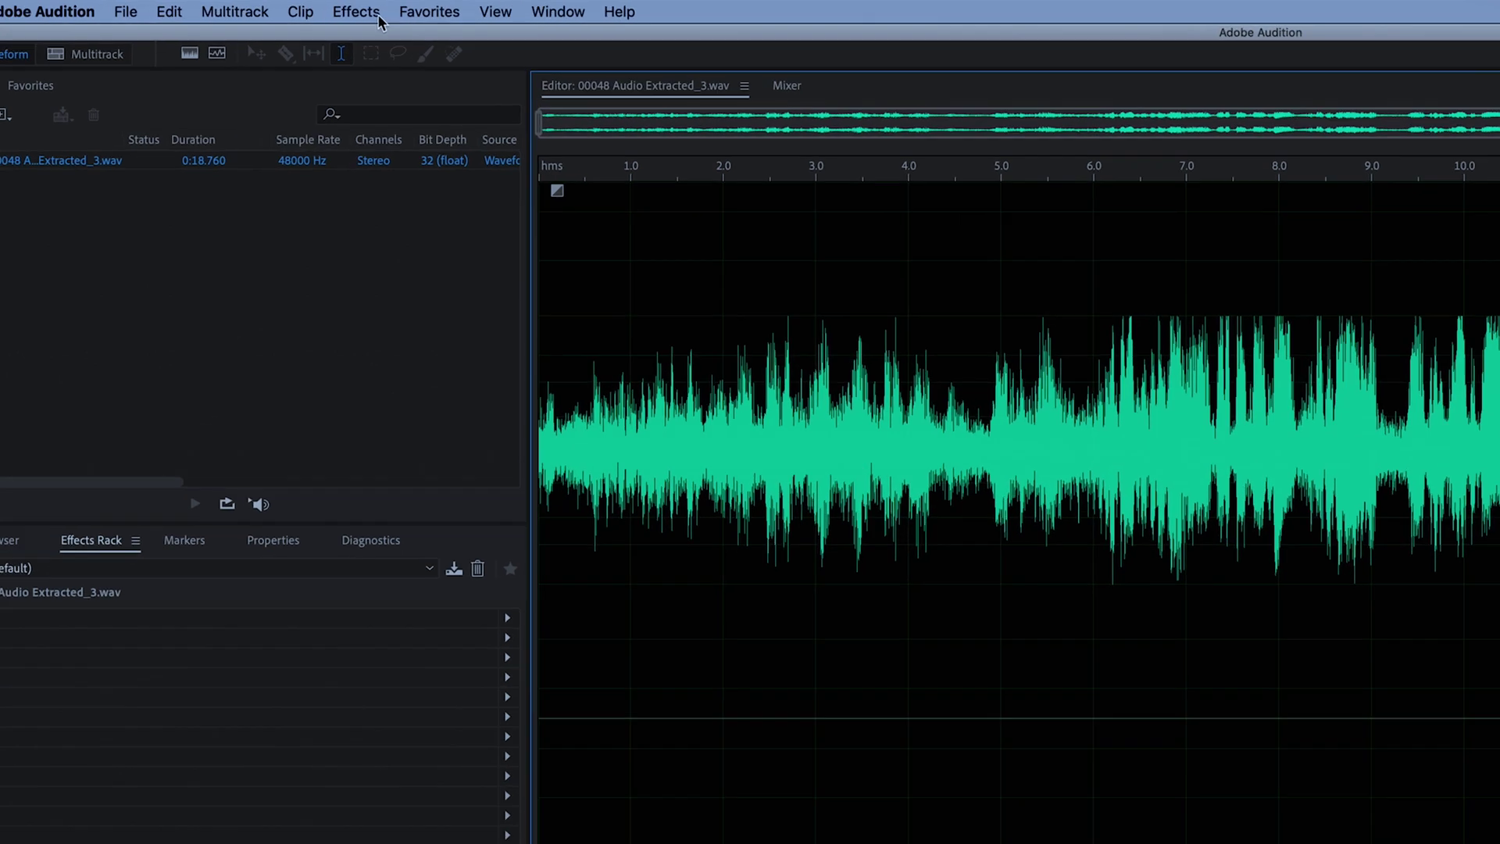
Bring up Effects > Noise Reduction / Restoration > Noise Reduction (process)
{"action": "left_click", "coordinate": [240, 6]}
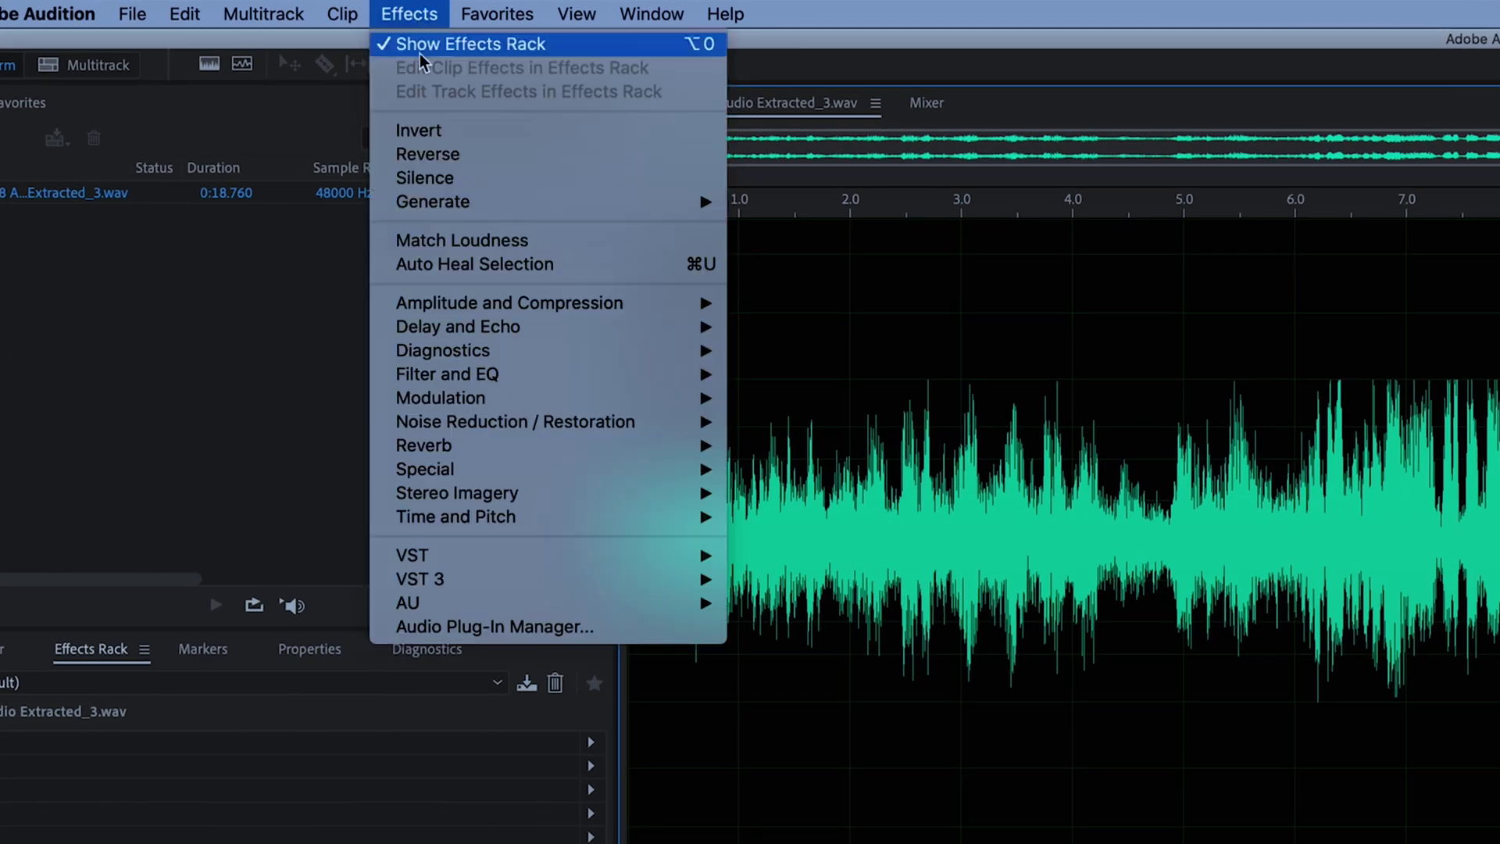
{"action": "mouse_move", "coordinate": [493, 426]}
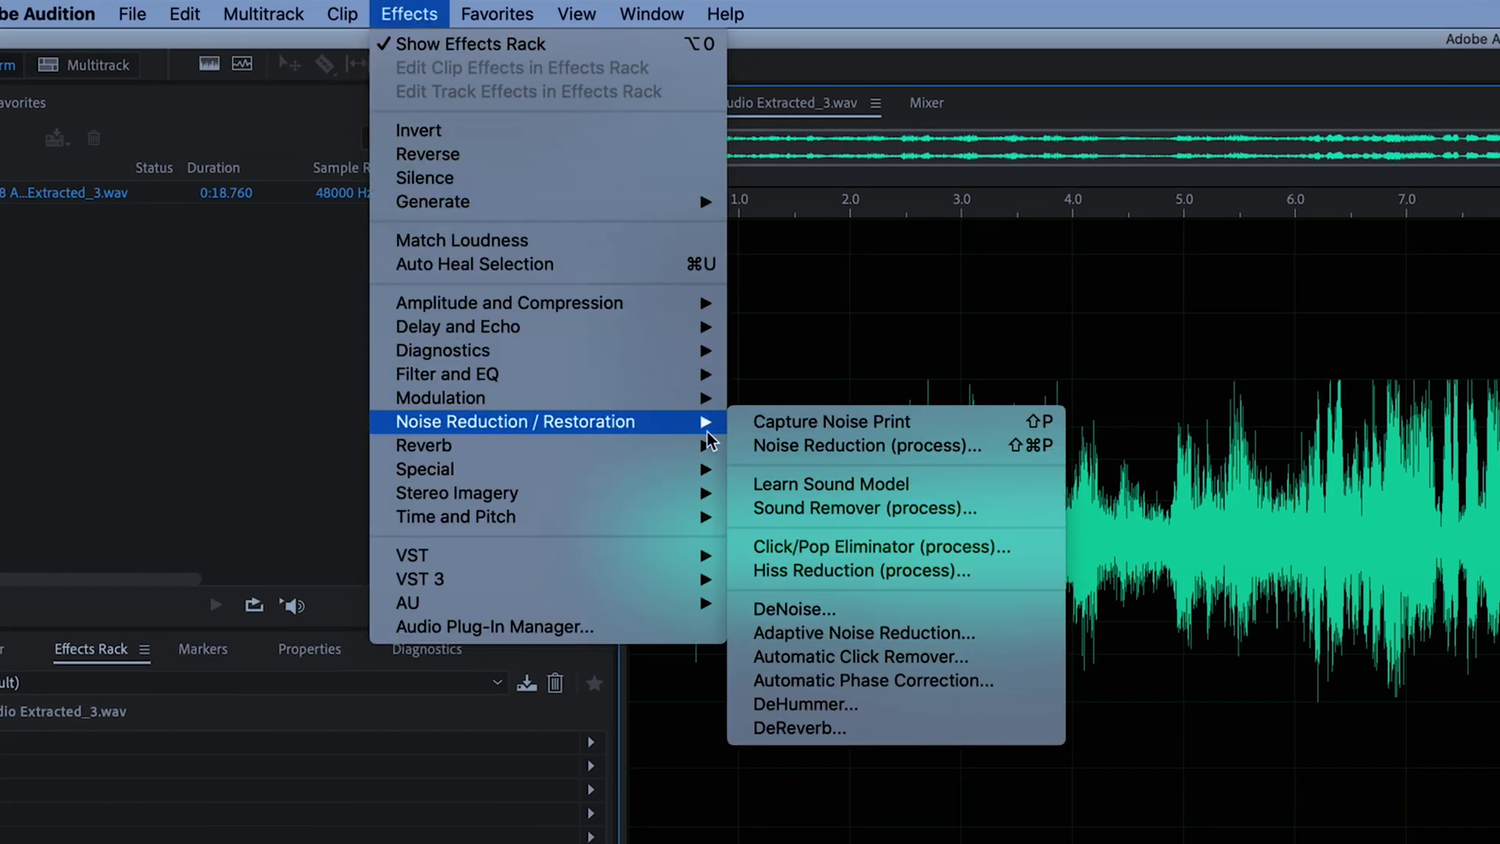
{"action": "left_click", "coordinate": [779, 451]}
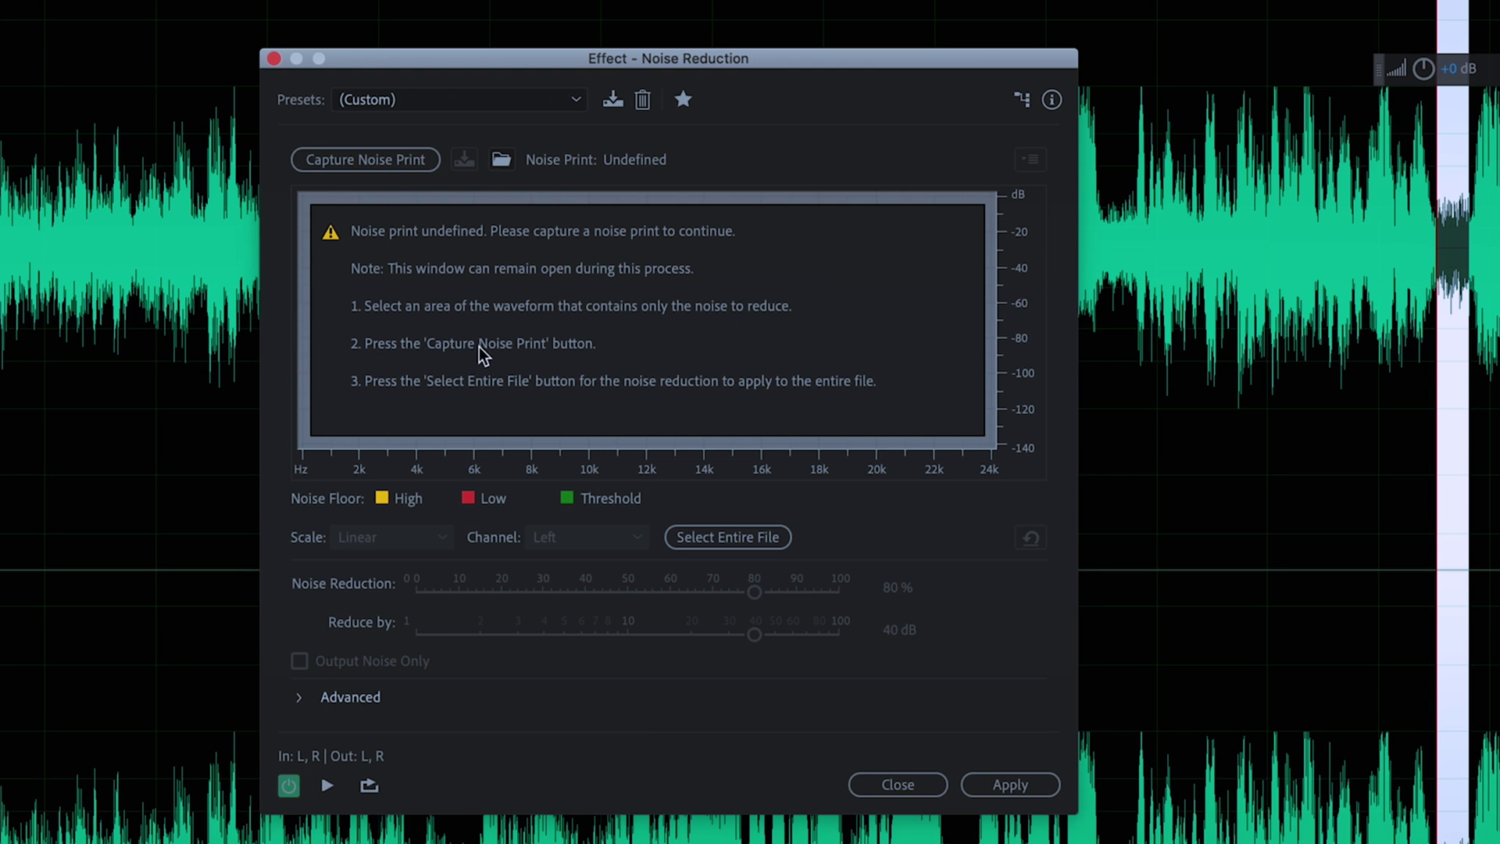
Capture the selected crowd noise as the noise print, then select the entire file
{"action": "left_click", "coordinate": [378, 166]}
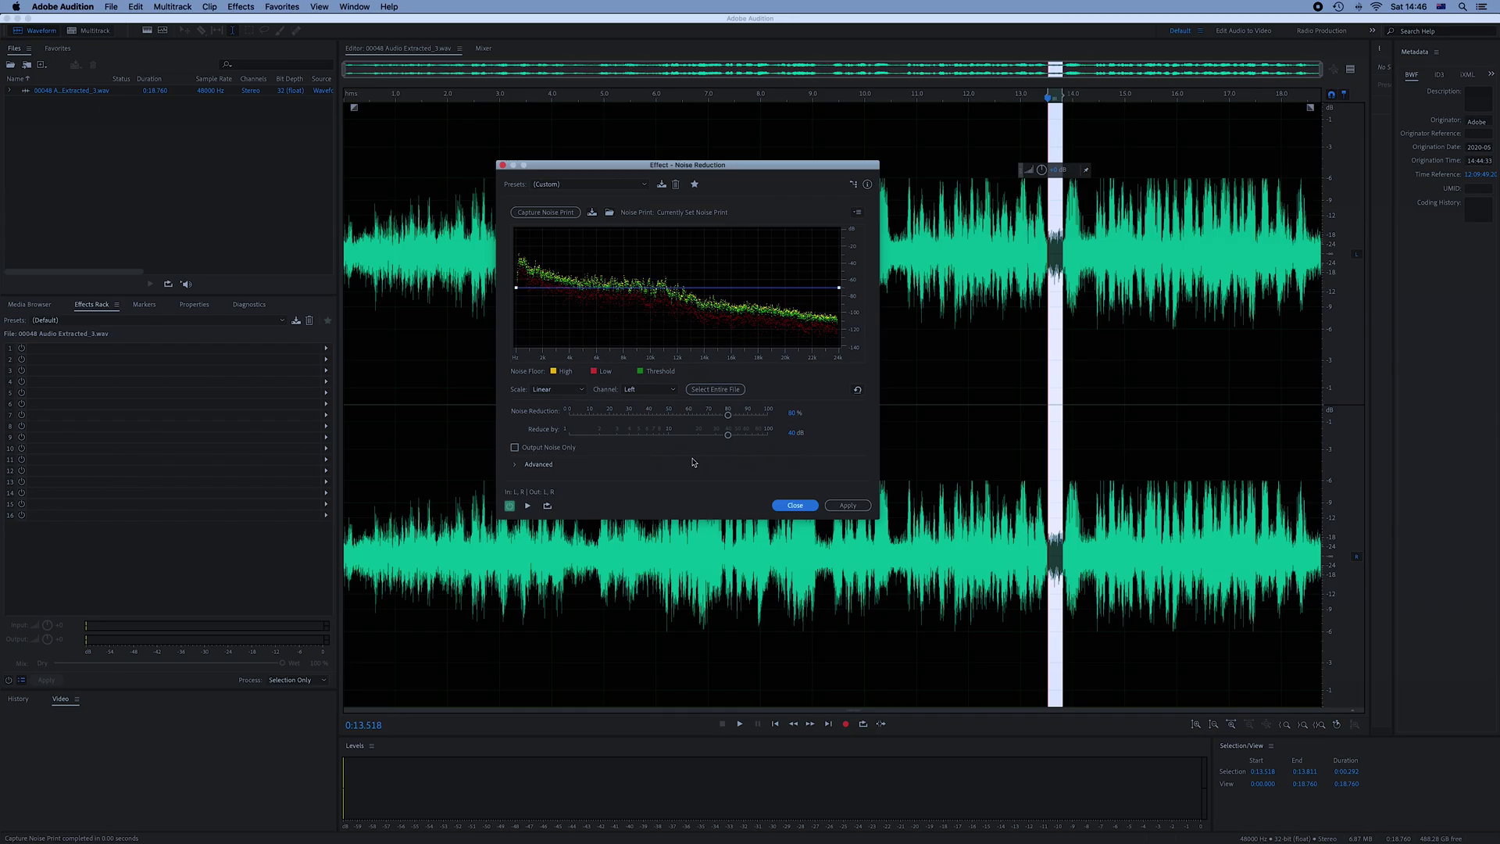
{"action": "left_click", "coordinate": [724, 396]}
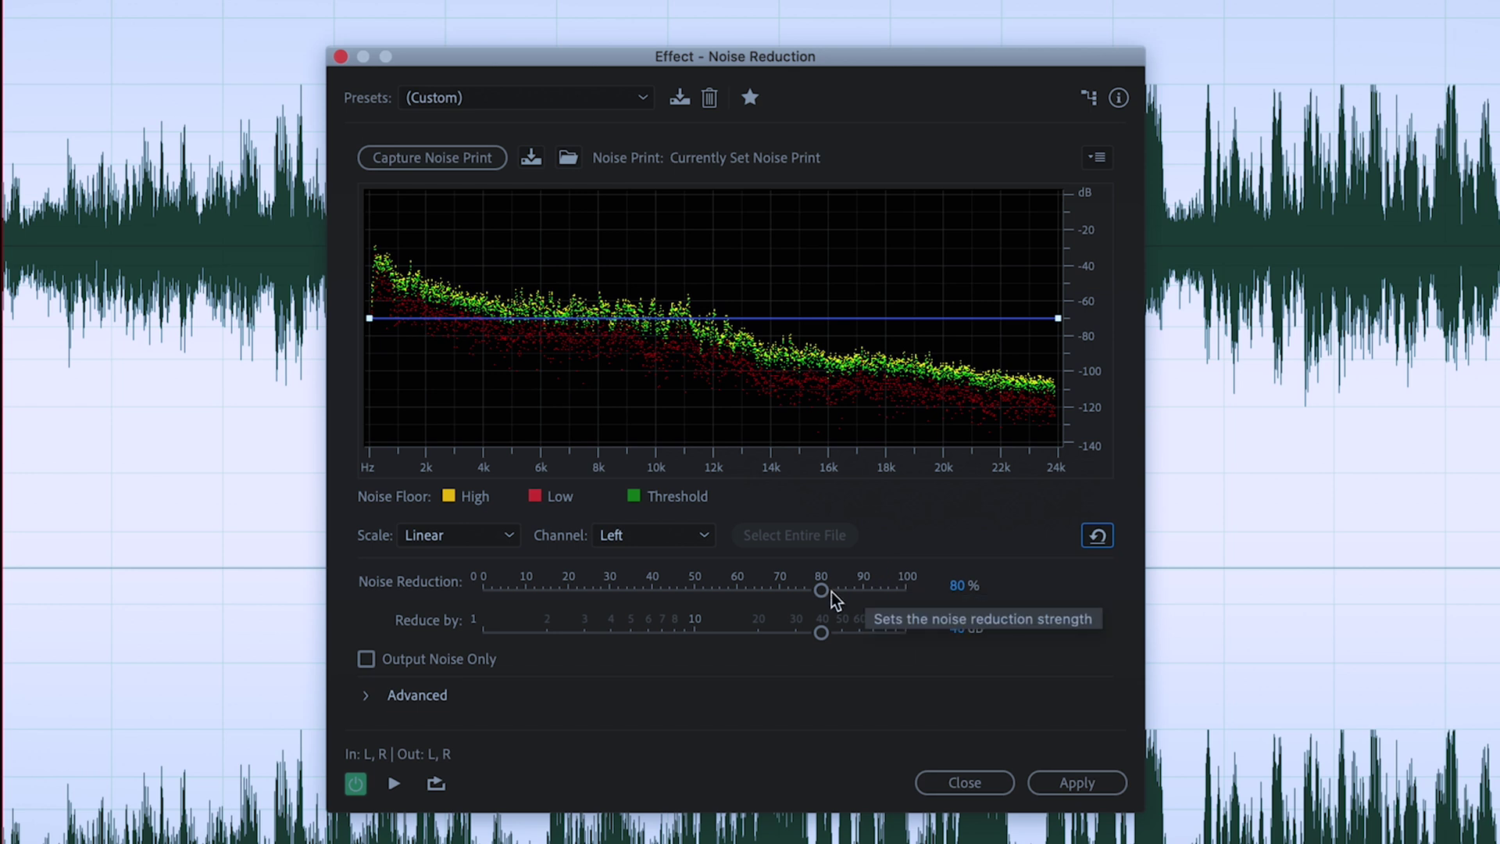
Set the Noise Reduction amount to 100% and preview the cleaned audio
{"action": "left_click_drag", "start_coordinate": [823, 592], "coordinate": [792, 580]}
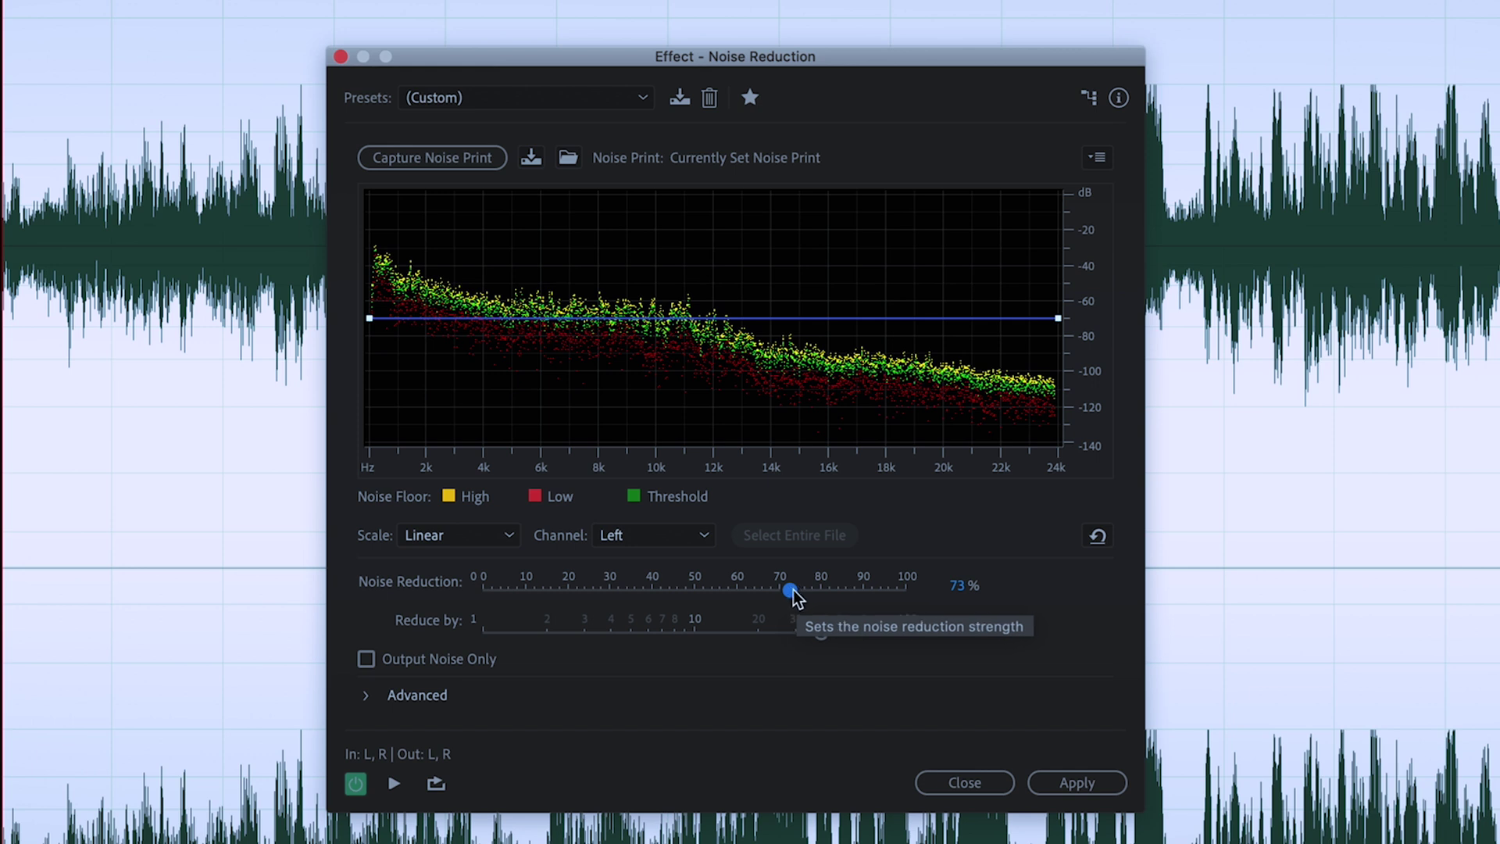
{"action": "left_click_drag", "start_coordinate": [796, 591], "coordinate": [940, 579]}
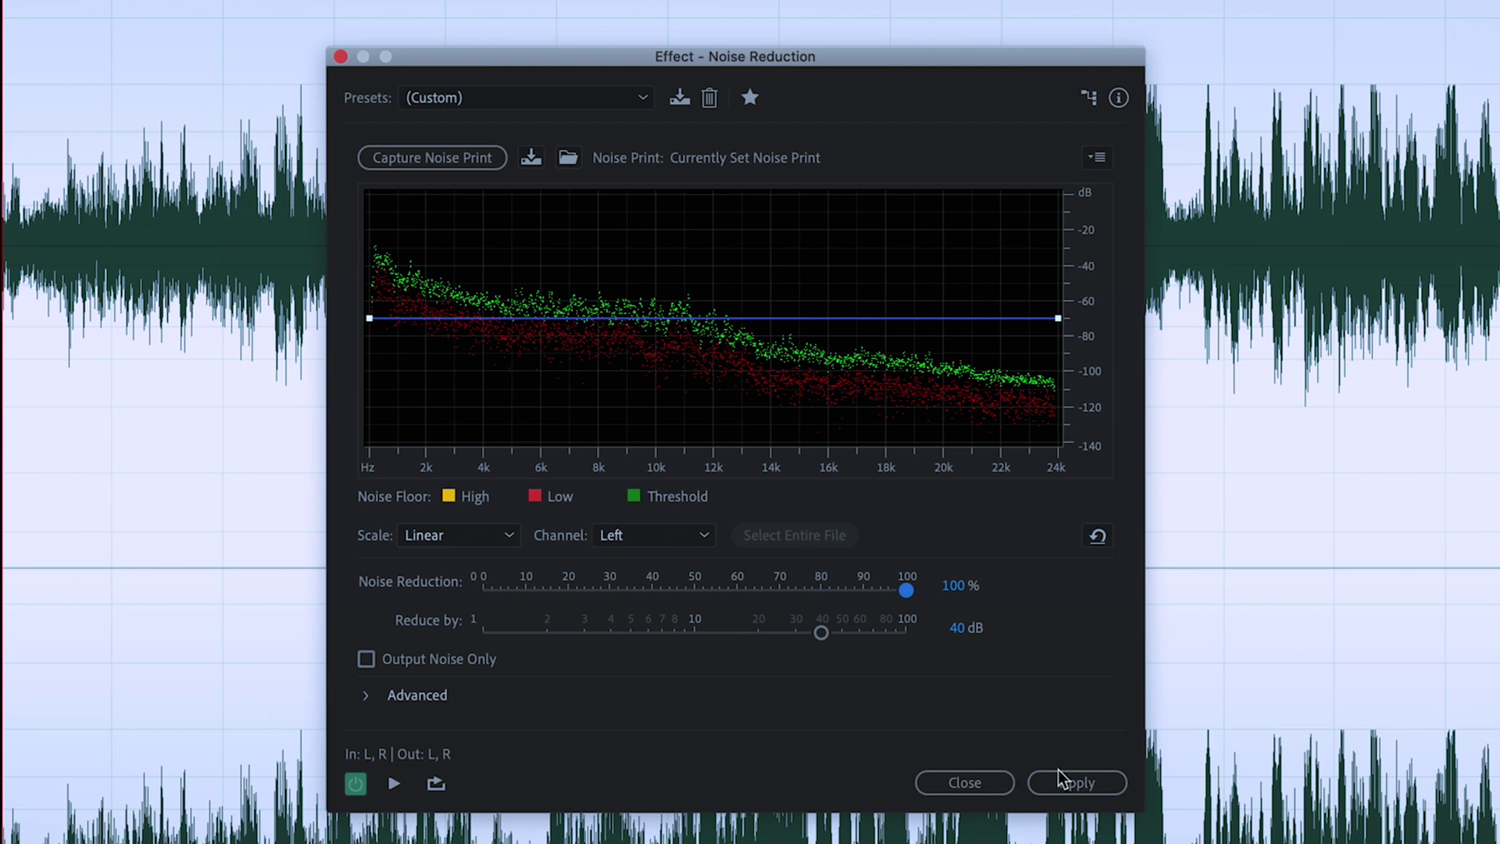
{"action": "left_click", "coordinate": [394, 784]}
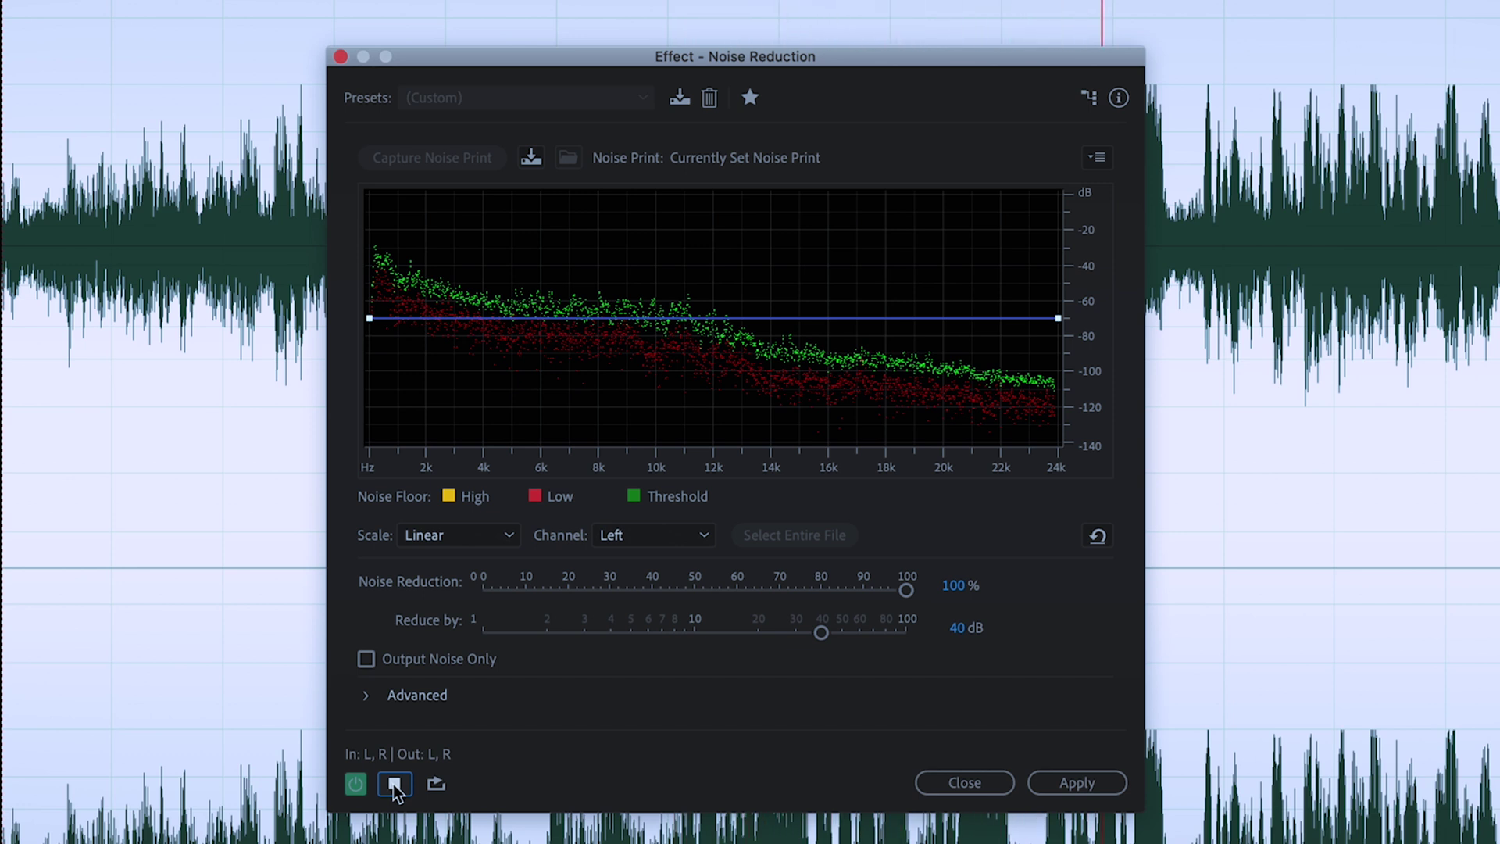
Stop the preview and lower Noise Reduction from 100% to 41%
{"action": "left_click", "coordinate": [393, 784]}
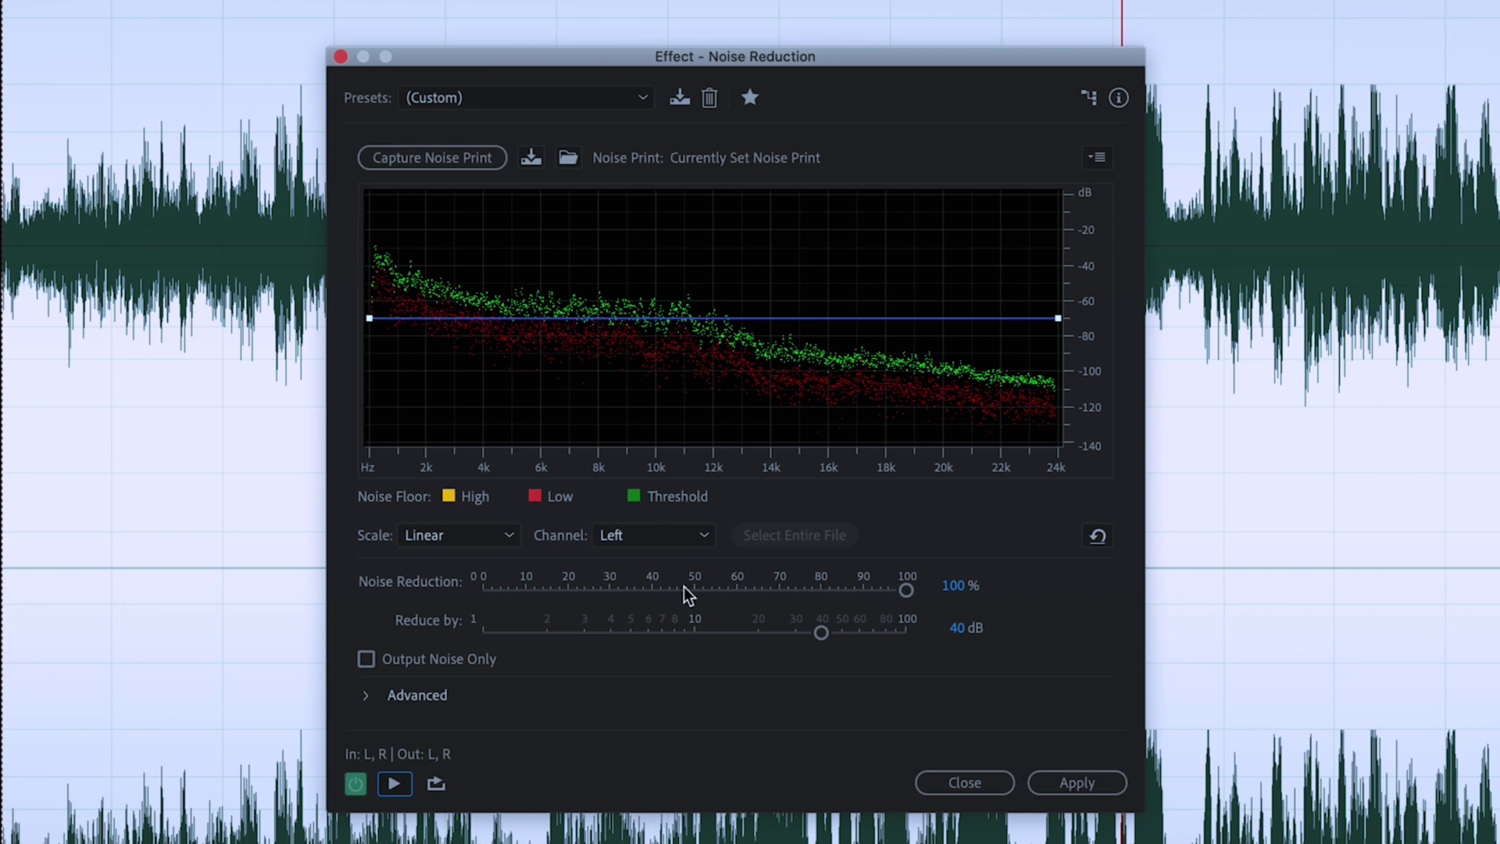
{"action": "mouse_move", "coordinate": [684, 587]}
{"action": "left_mouse_down"}
{"action": "mouse_move", "coordinate": [610, 590]}
{"action": "mouse_move", "coordinate": [656, 592]}
{"action": "left_mouse_up"}
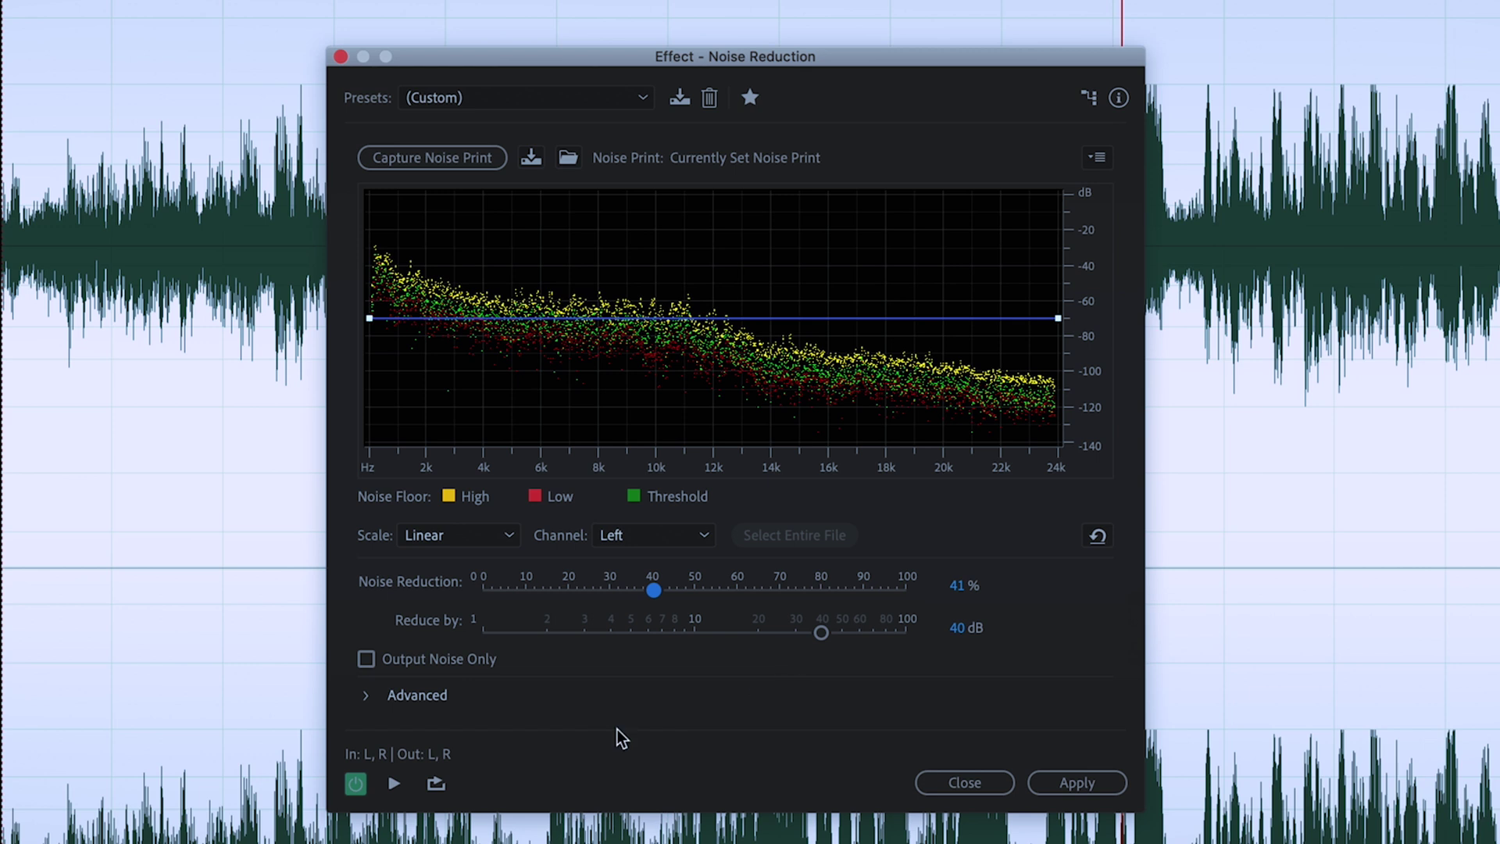
Preview at 41%, then try Reduce by values of 24.1, 27.3, 1.4 and 3 dB
{"action": "left_click", "coordinate": [394, 783]}
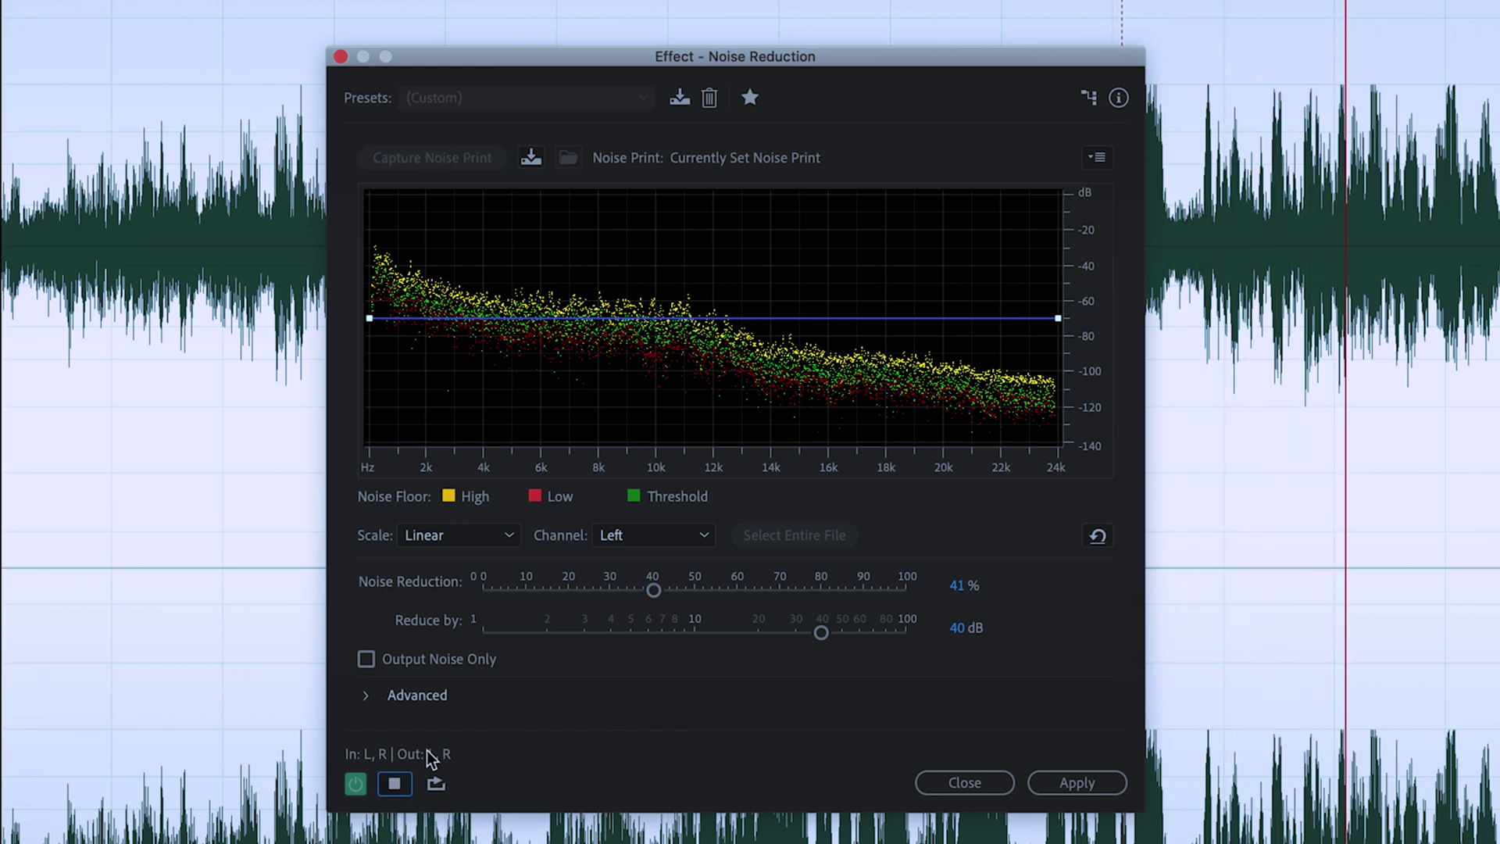
{"action": "key", "text": "space"}
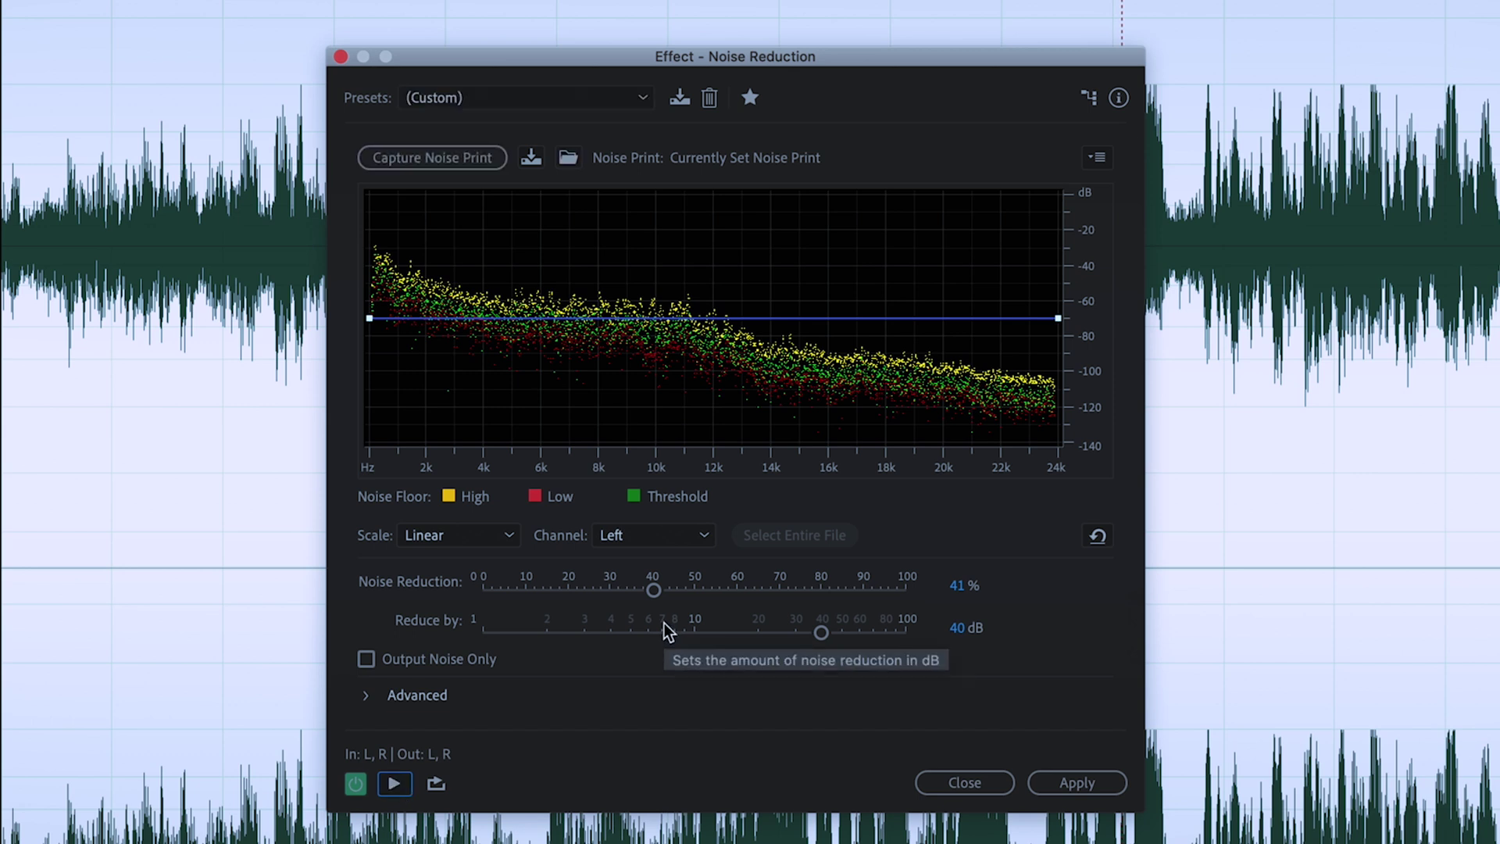
{"action": "left_click", "coordinate": [664, 622]}
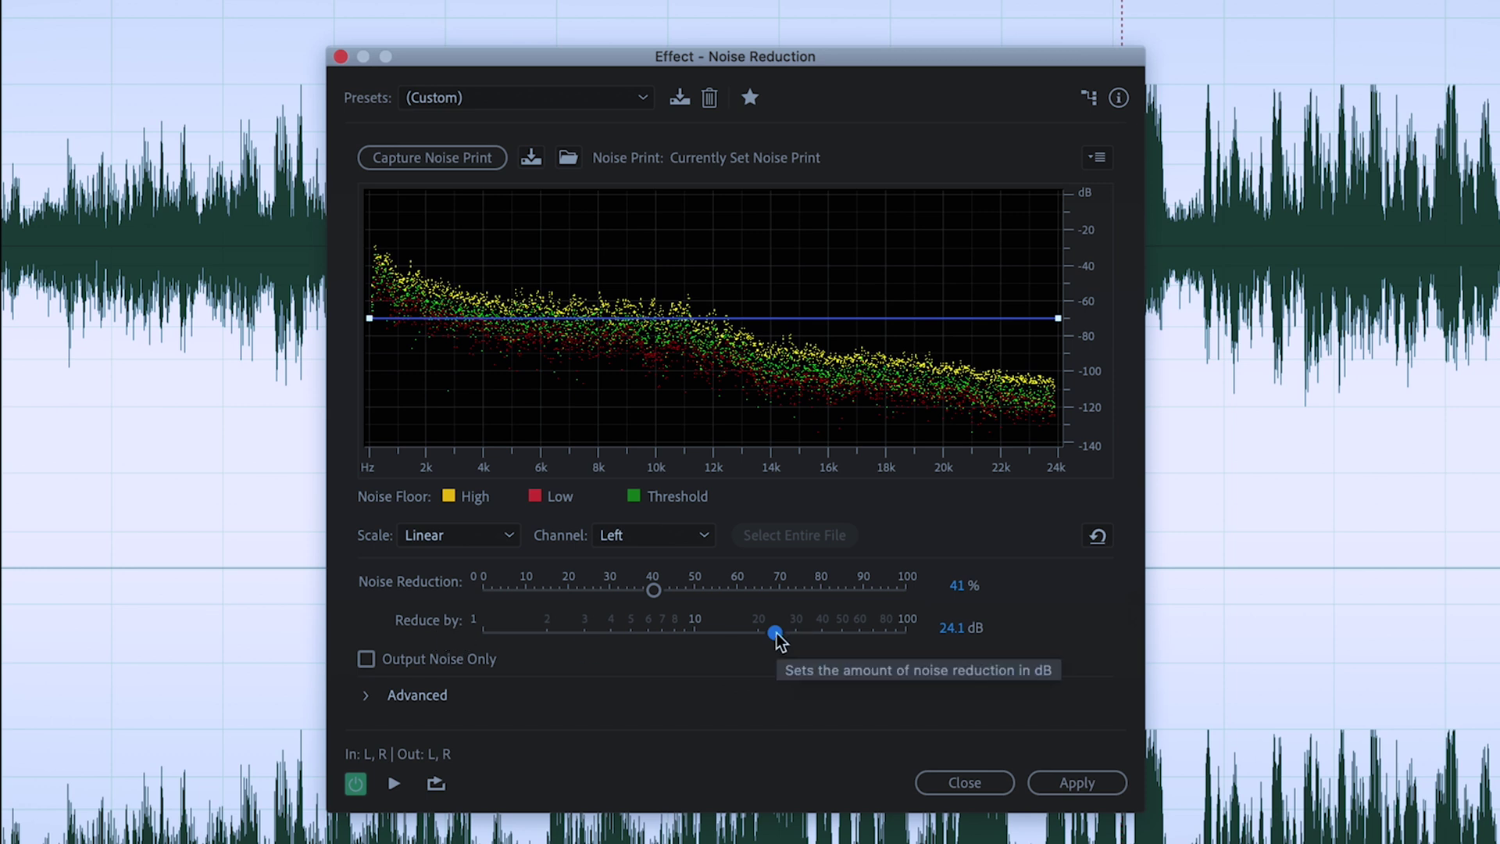
{"action": "left_click_drag", "start_coordinate": [776, 633], "coordinate": [995, 636]}
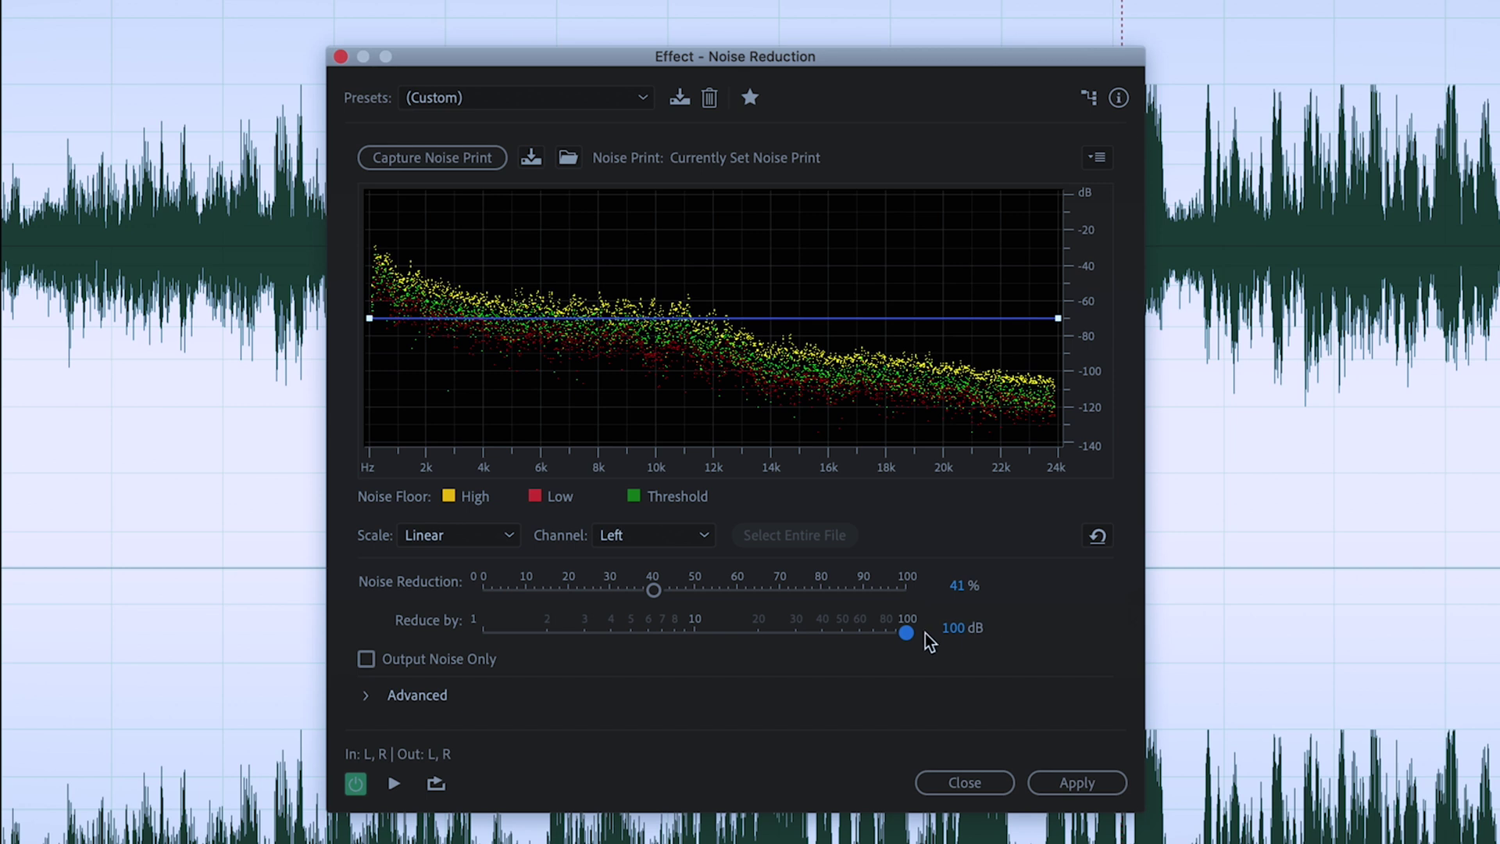
{"action": "left_click_drag", "start_coordinate": [906, 639], "coordinate": [546, 642]}
{"action": "left_click_drag", "start_coordinate": [577, 632], "coordinate": [586, 631]}
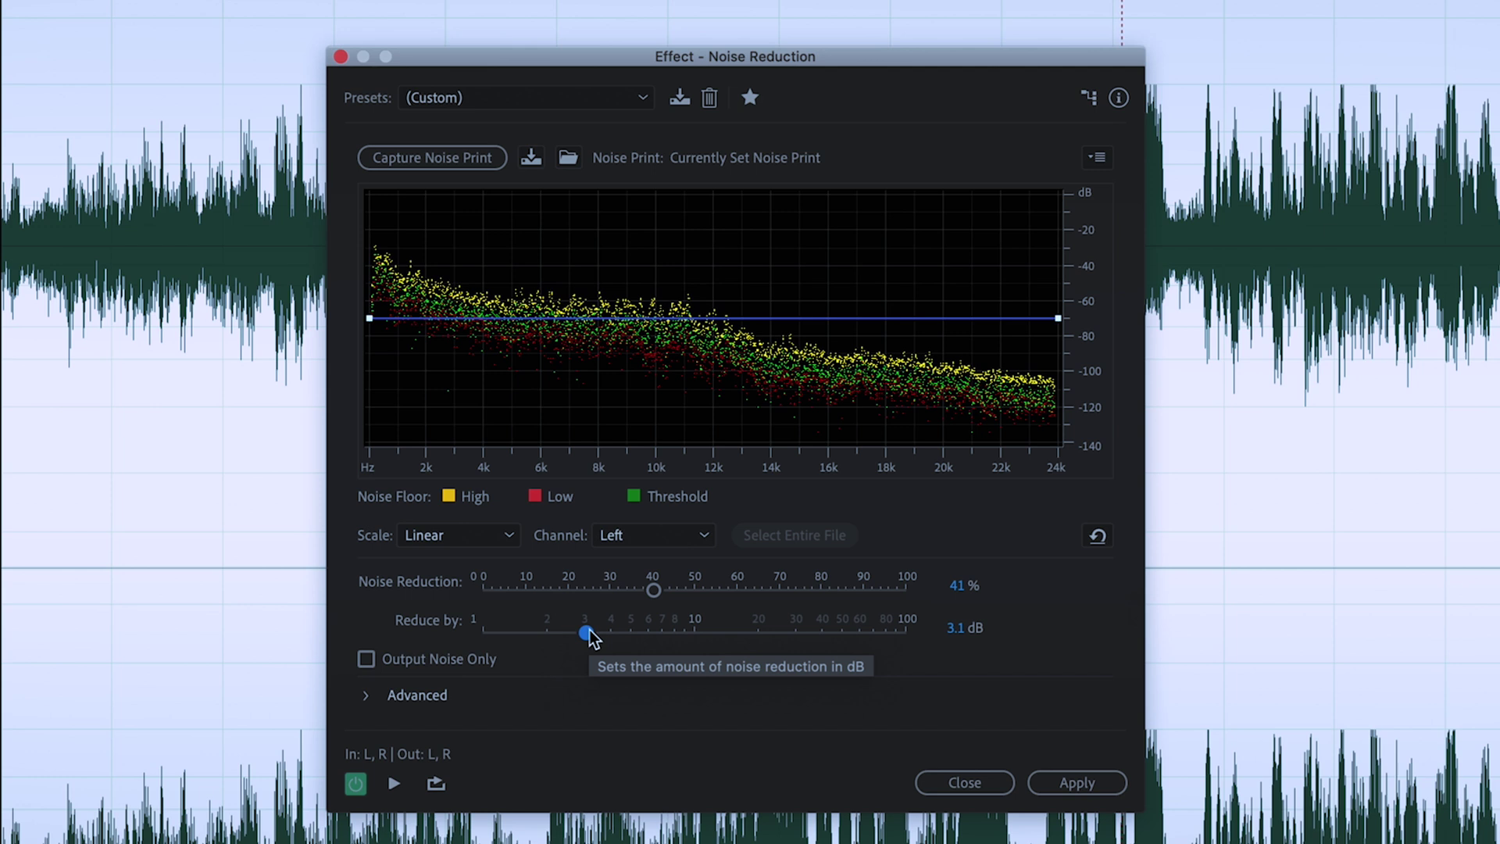
Push Reduce by to 100 dB, settle it at 6 dB, and preview from about 4.5 seconds
{"action": "left_click_drag", "start_coordinate": [587, 633], "coordinate": [964, 630]}
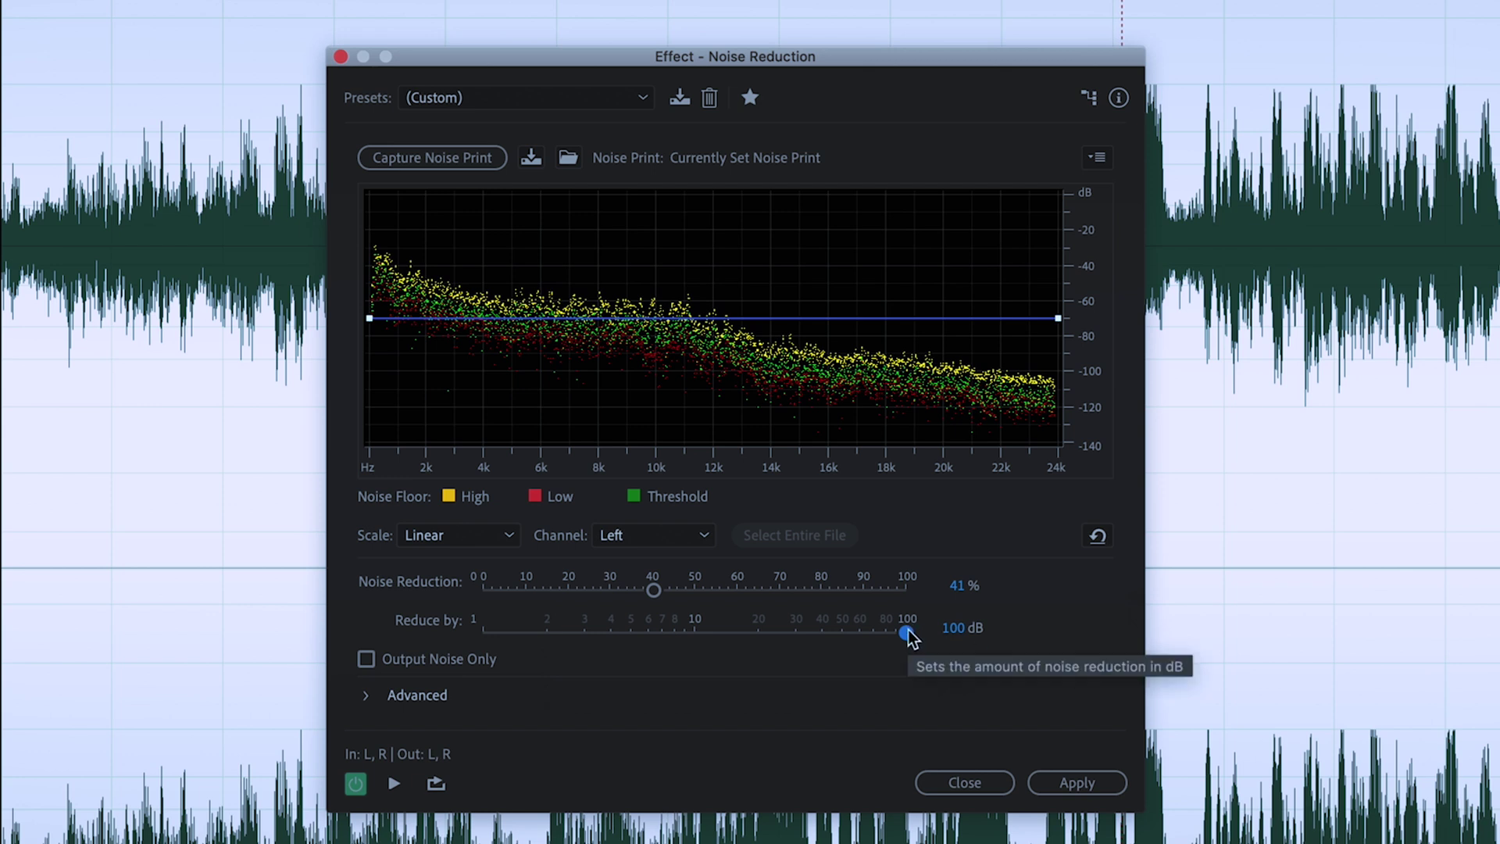
{"action": "left_click_drag", "start_coordinate": [907, 633], "coordinate": [632, 637]}
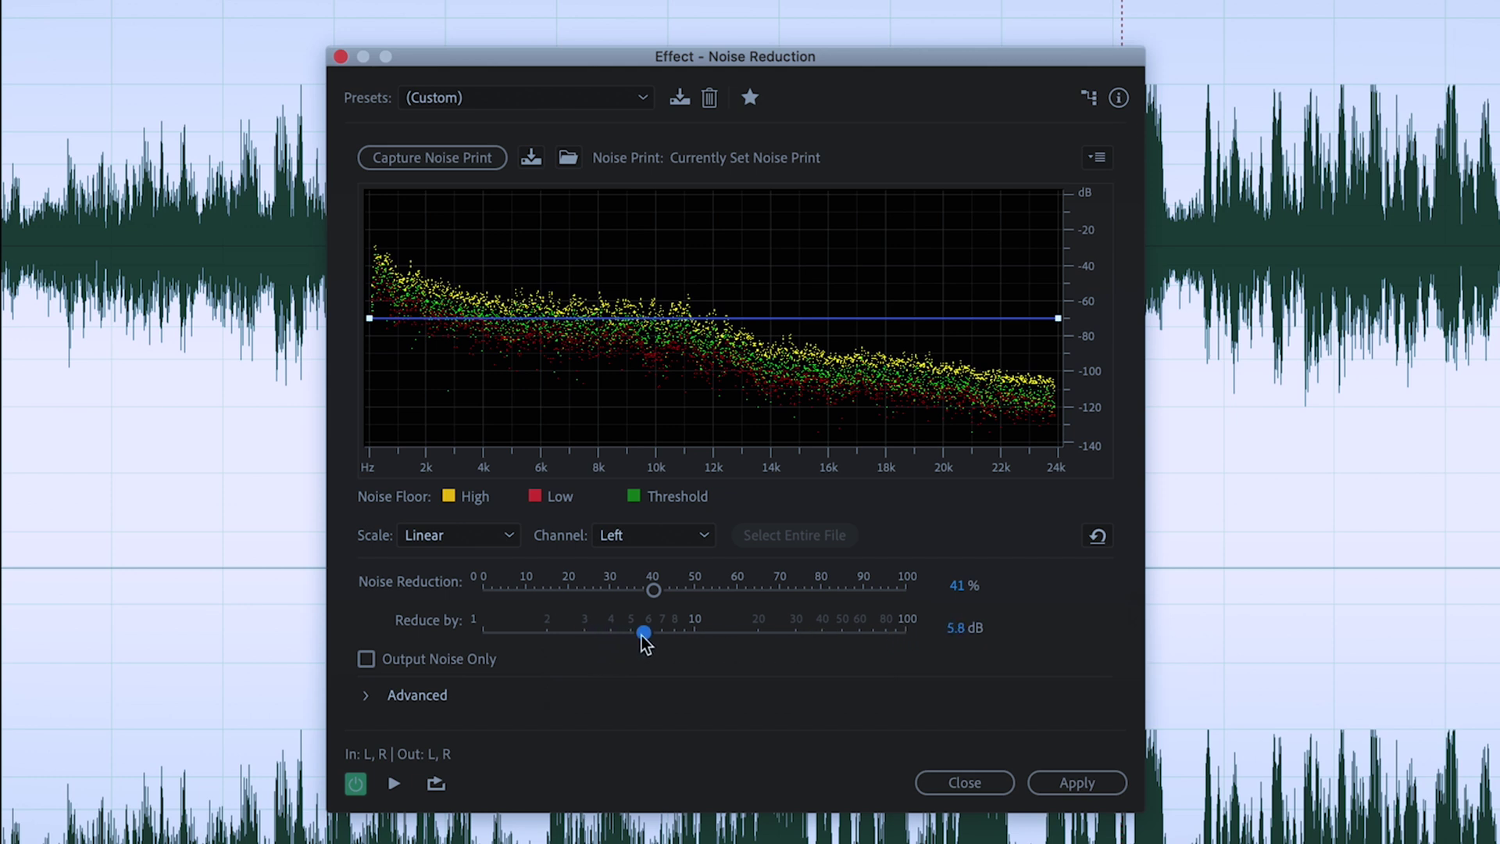
{"action": "left_click_drag", "start_coordinate": [644, 634], "coordinate": [644, 634]}
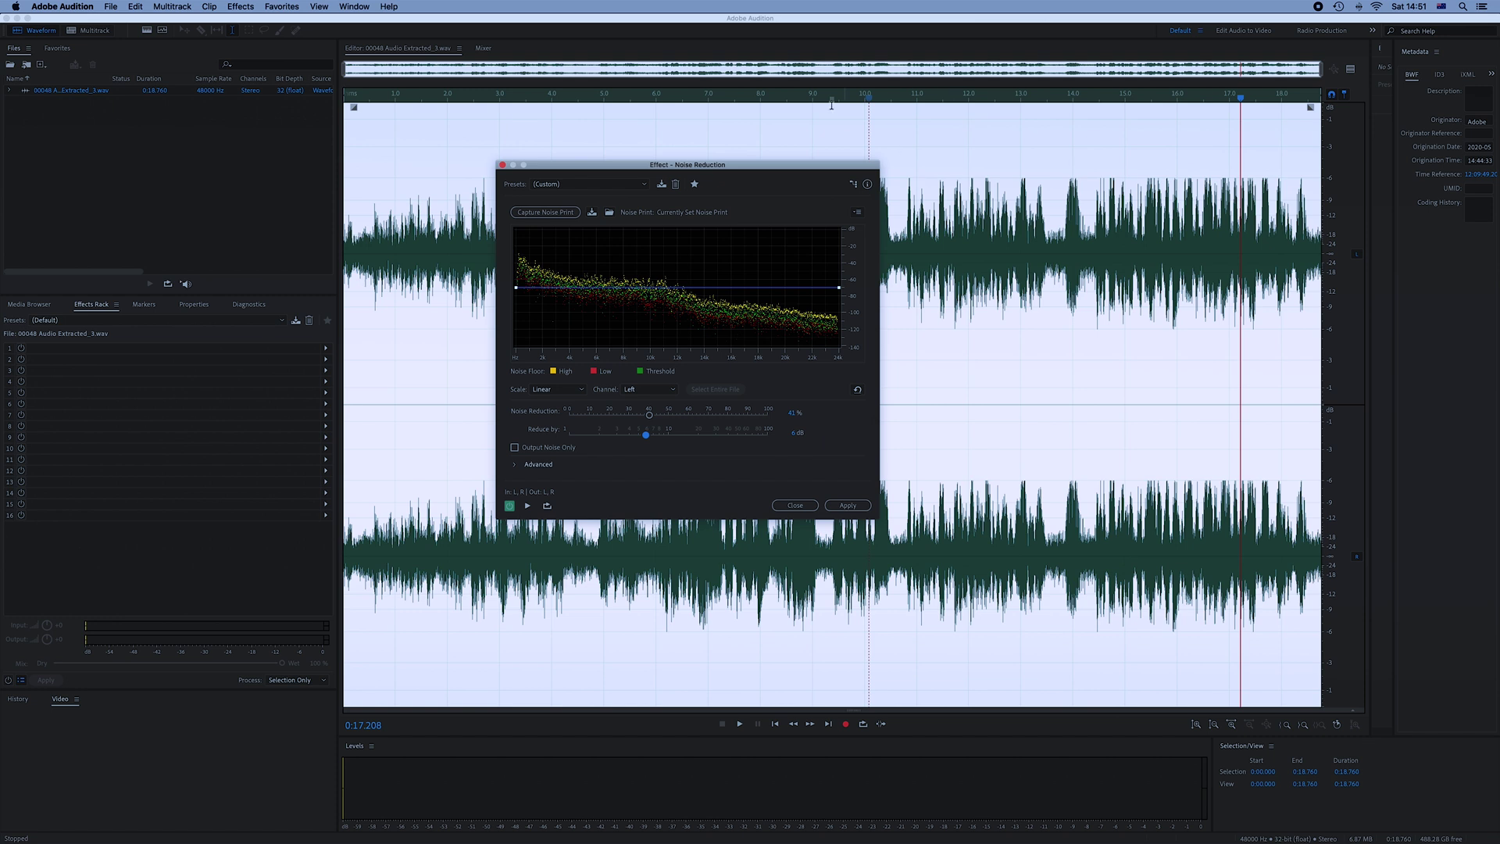
{"action": "left_click_drag", "start_coordinate": [788, 98], "coordinate": [576, 98]}
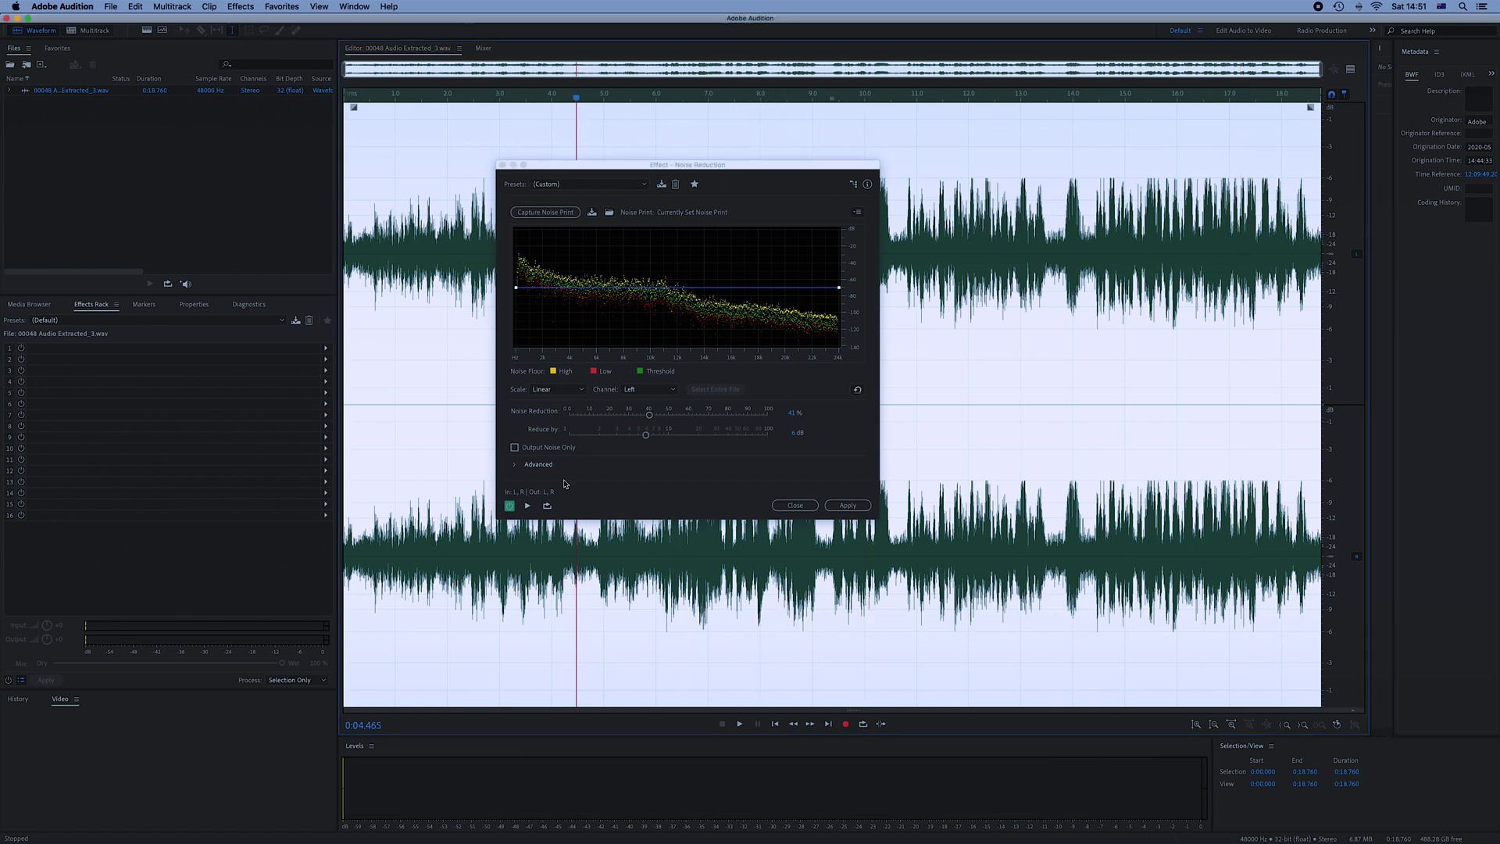
{"action": "left_click", "coordinate": [528, 506]}
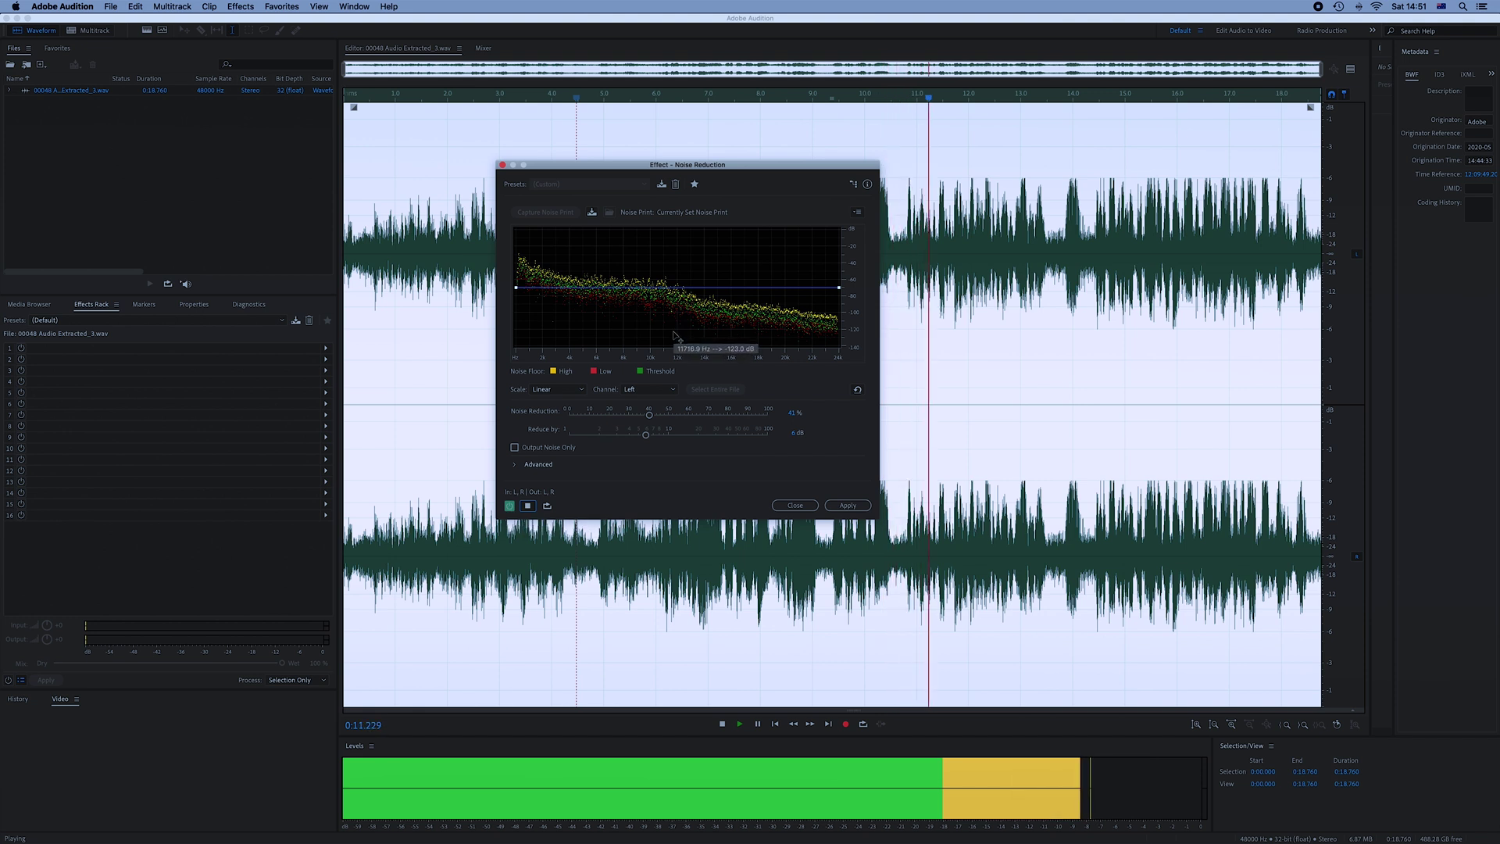
Compare the audio with the effect bypassed and enabled, then apply Noise Reduction at 41% and 6 dB
{"action": "left_click", "coordinate": [529, 505]}
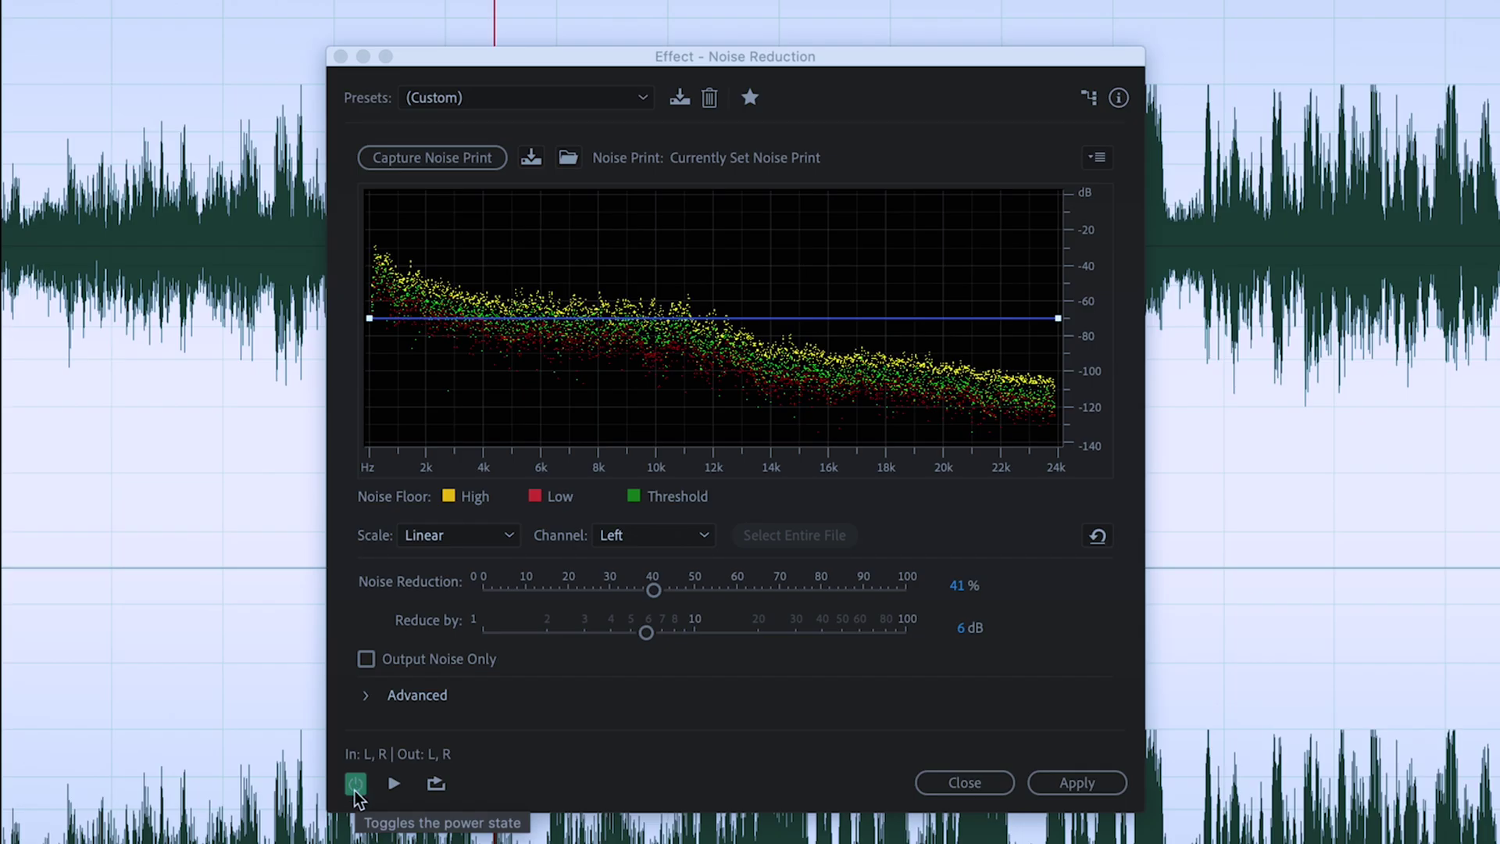
{"action": "left_click", "coordinate": [394, 785]}
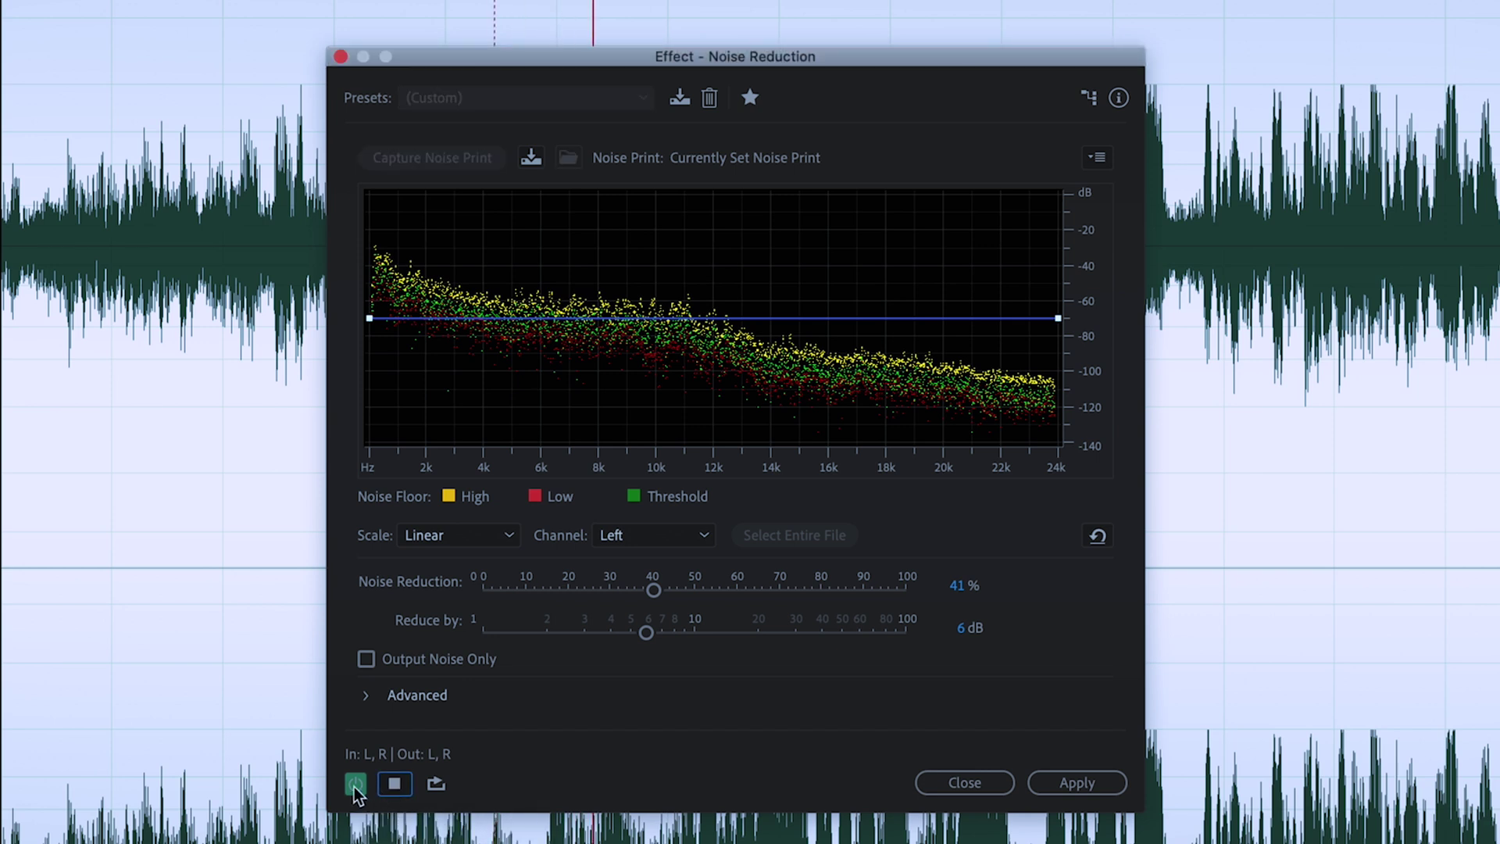
{"action": "left_click", "coordinate": [354, 784]}
{"action": "left_click", "coordinate": [356, 785]}
{"action": "left_click", "coordinate": [356, 784]}
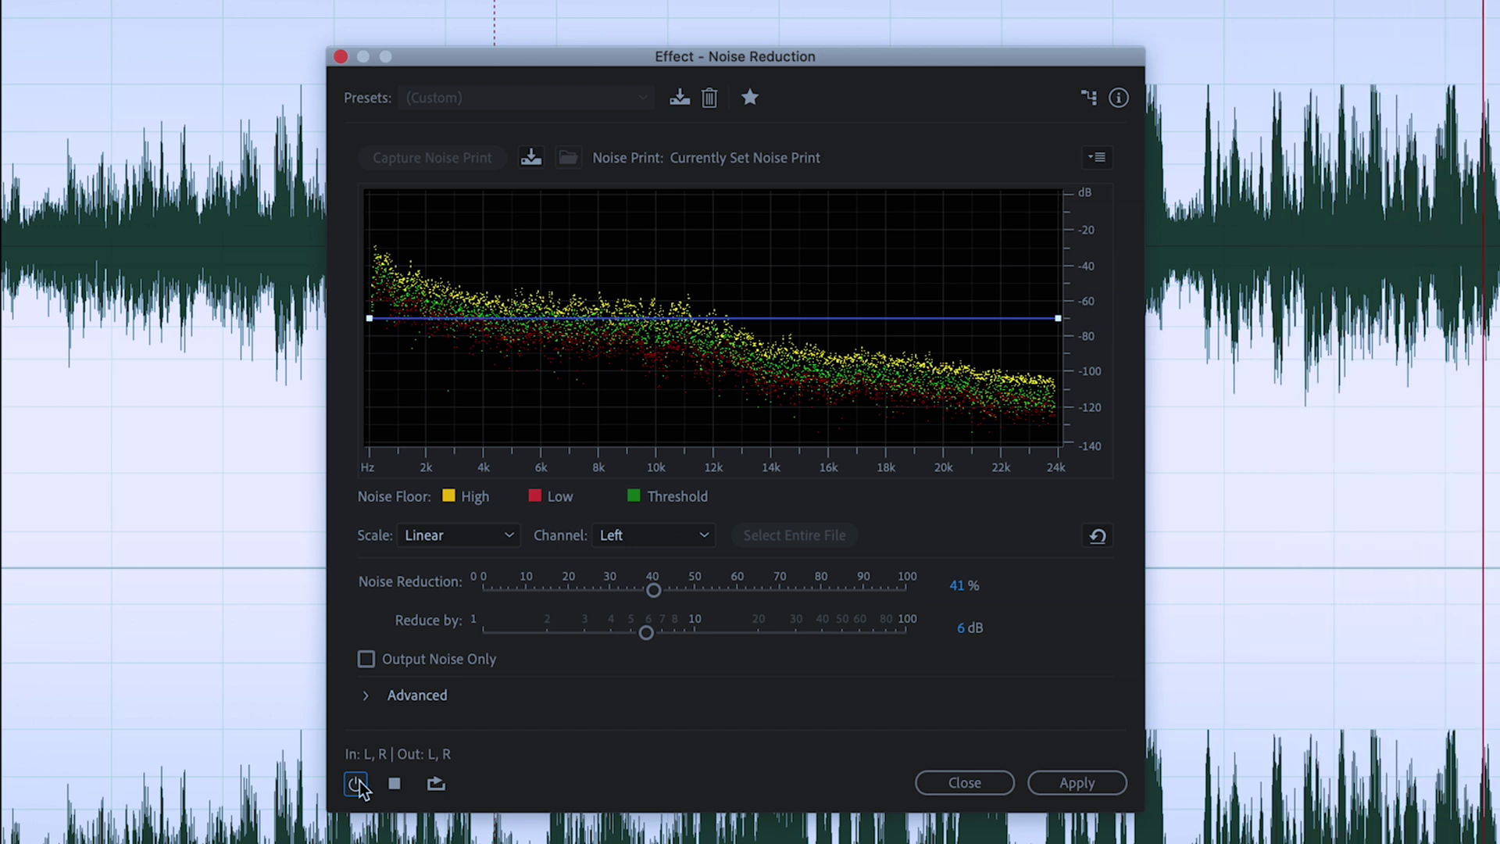
{"action": "left_click", "coordinate": [356, 784]}
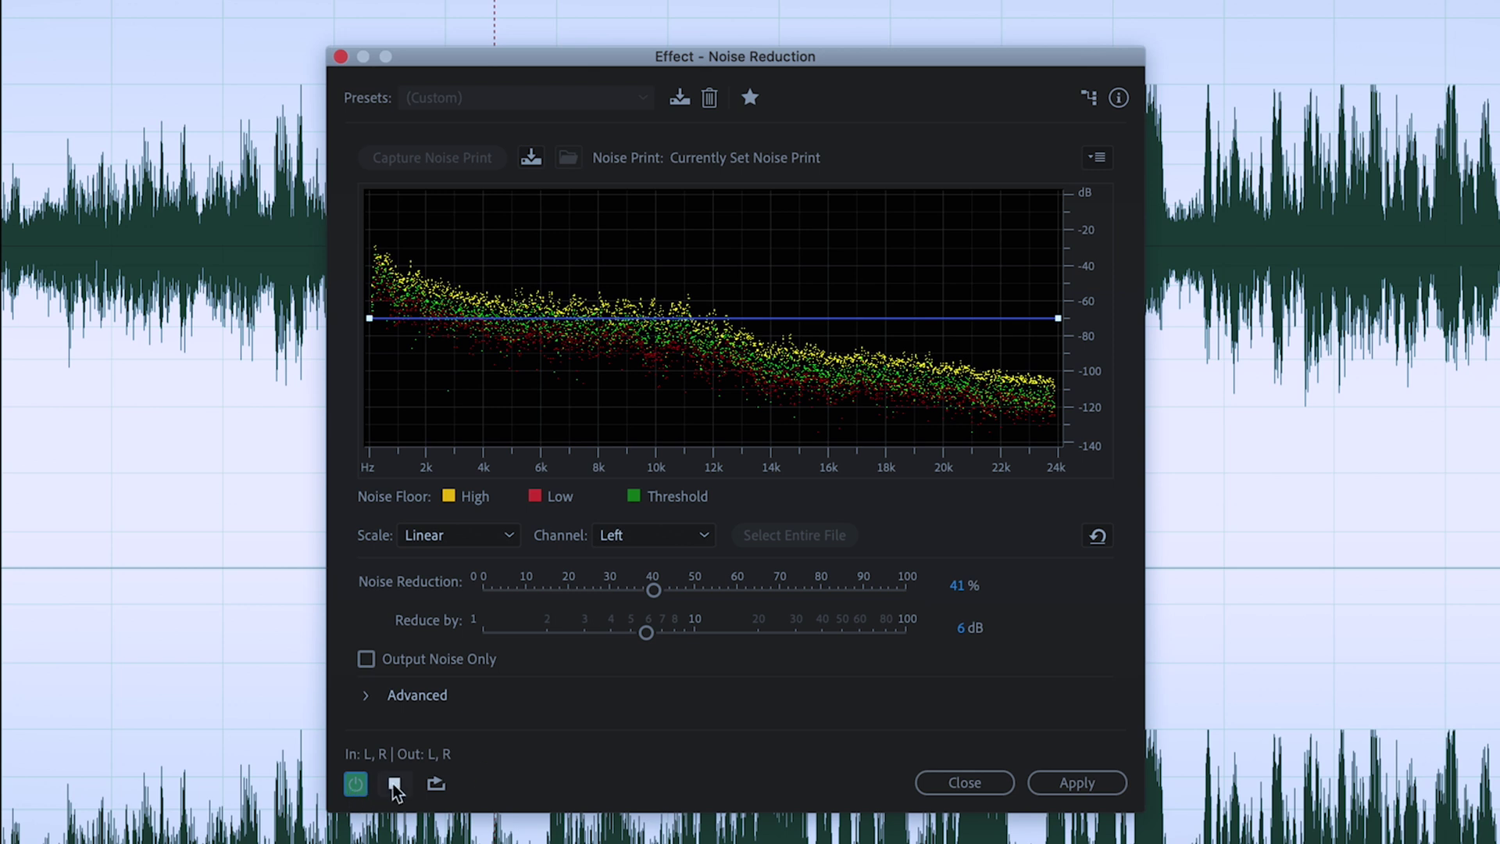
{"action": "left_click", "coordinate": [395, 784]}
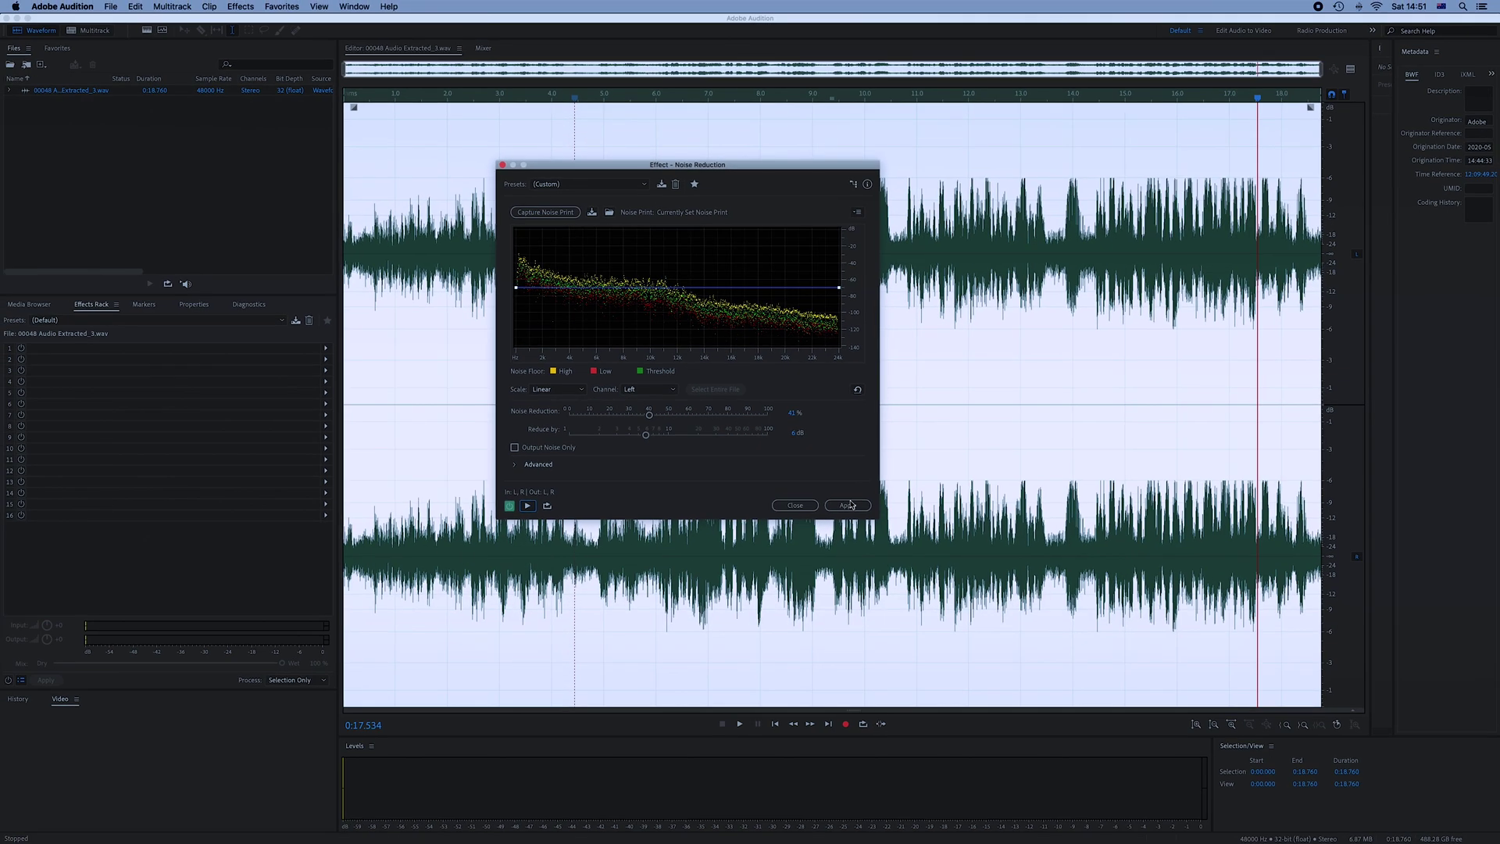
{"action": "left_click", "coordinate": [1076, 782]}
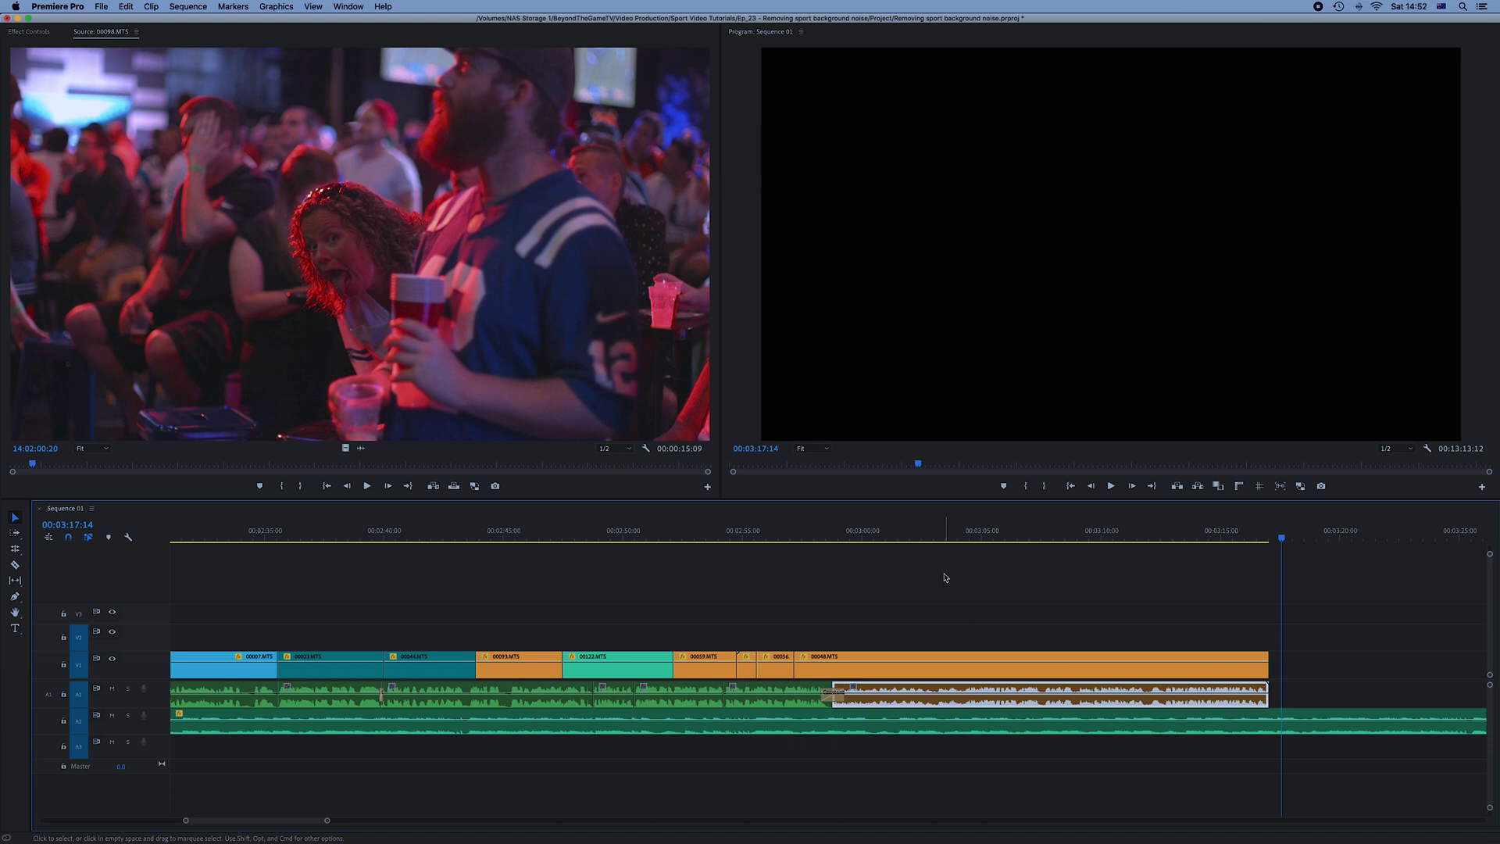
Play the Premiere Pro sequence from 00:02:58:19 to hear the cleaned interview
{"action": "left_click", "coordinate": [832, 539]}
{"action": "key", "text": "space"}
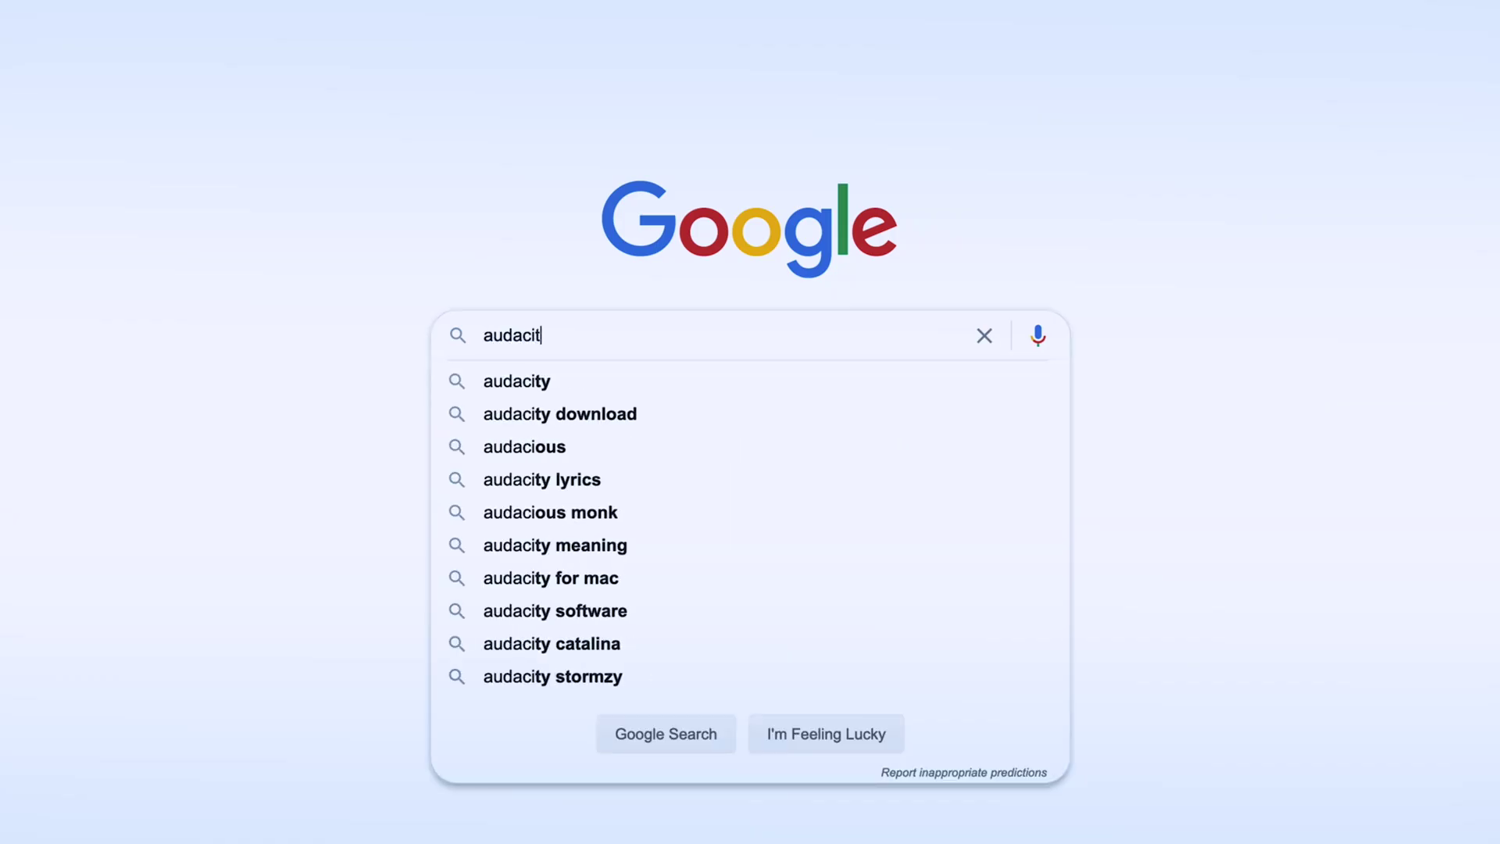
Search for Audacity, download the 2.4.0 macOS DMG via FossHub, and install it into Applications
{"action": "key", "text": "Return"}
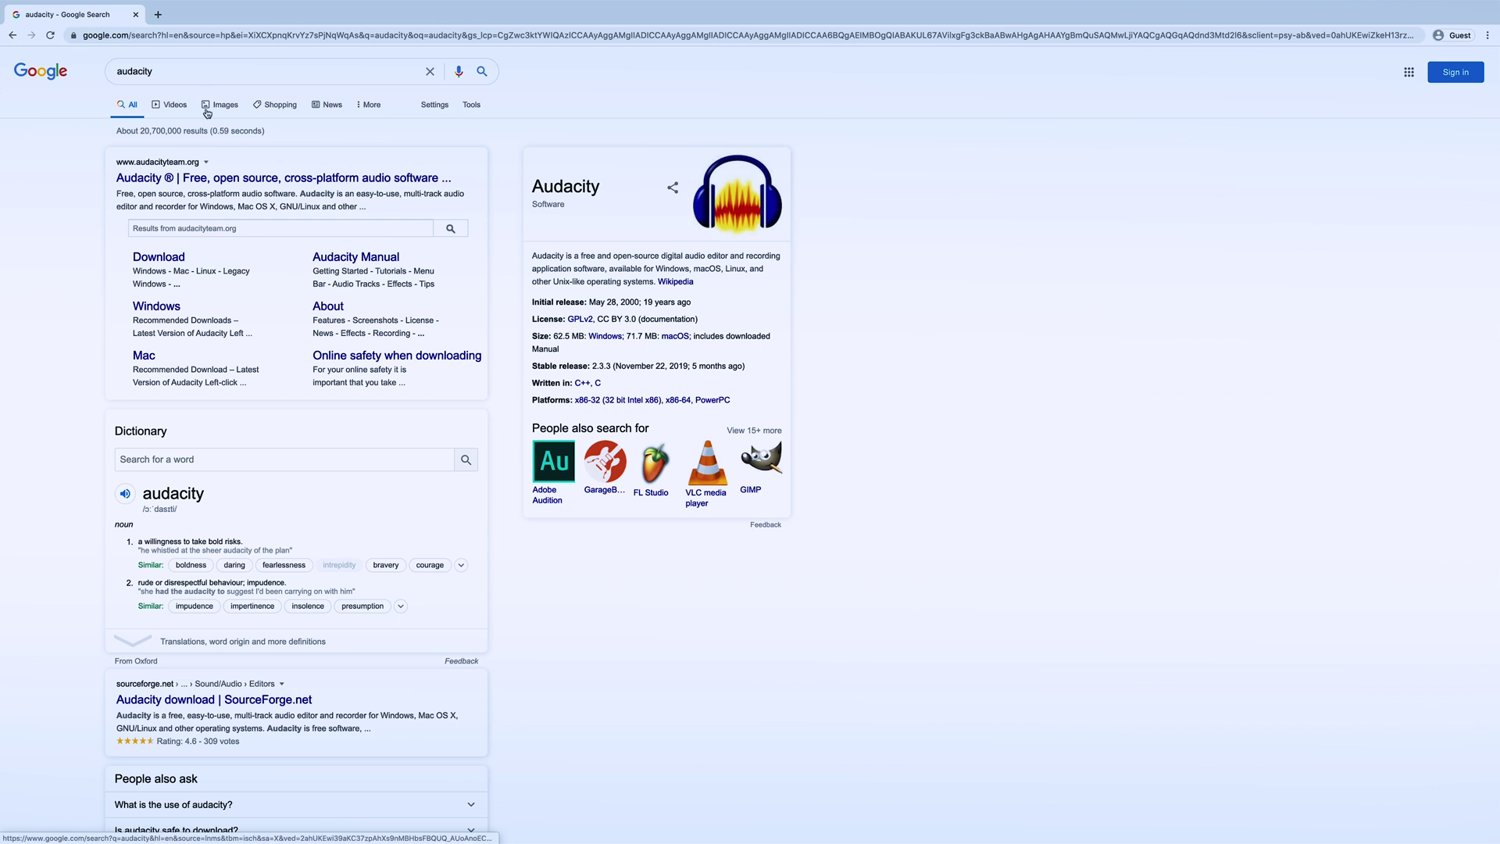
{"action": "left_click", "coordinate": [173, 261]}
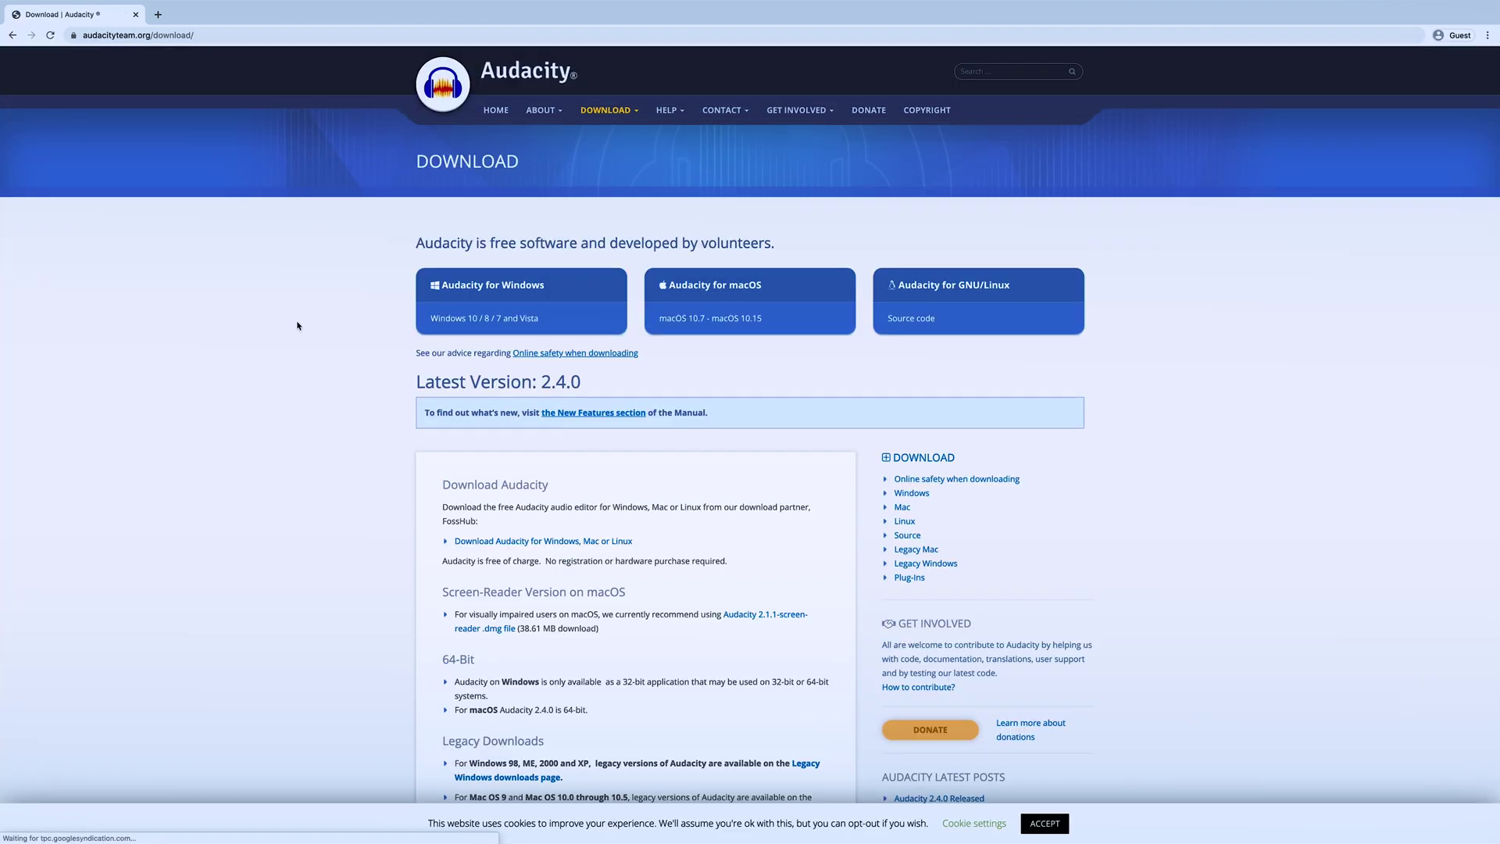
{"action": "left_click", "coordinate": [723, 290]}
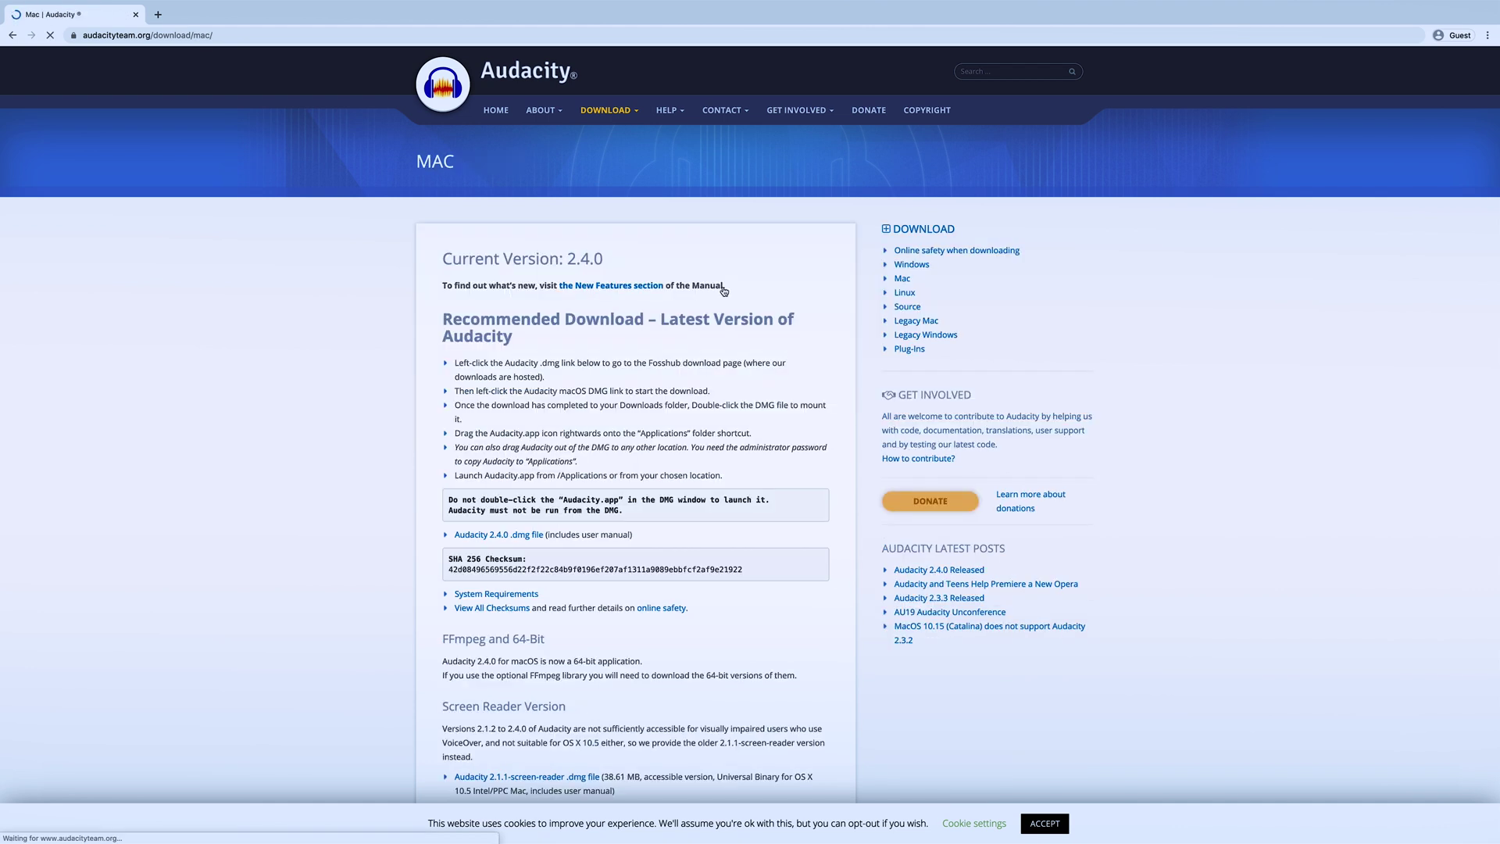
{"action": "left_click", "coordinate": [508, 536]}
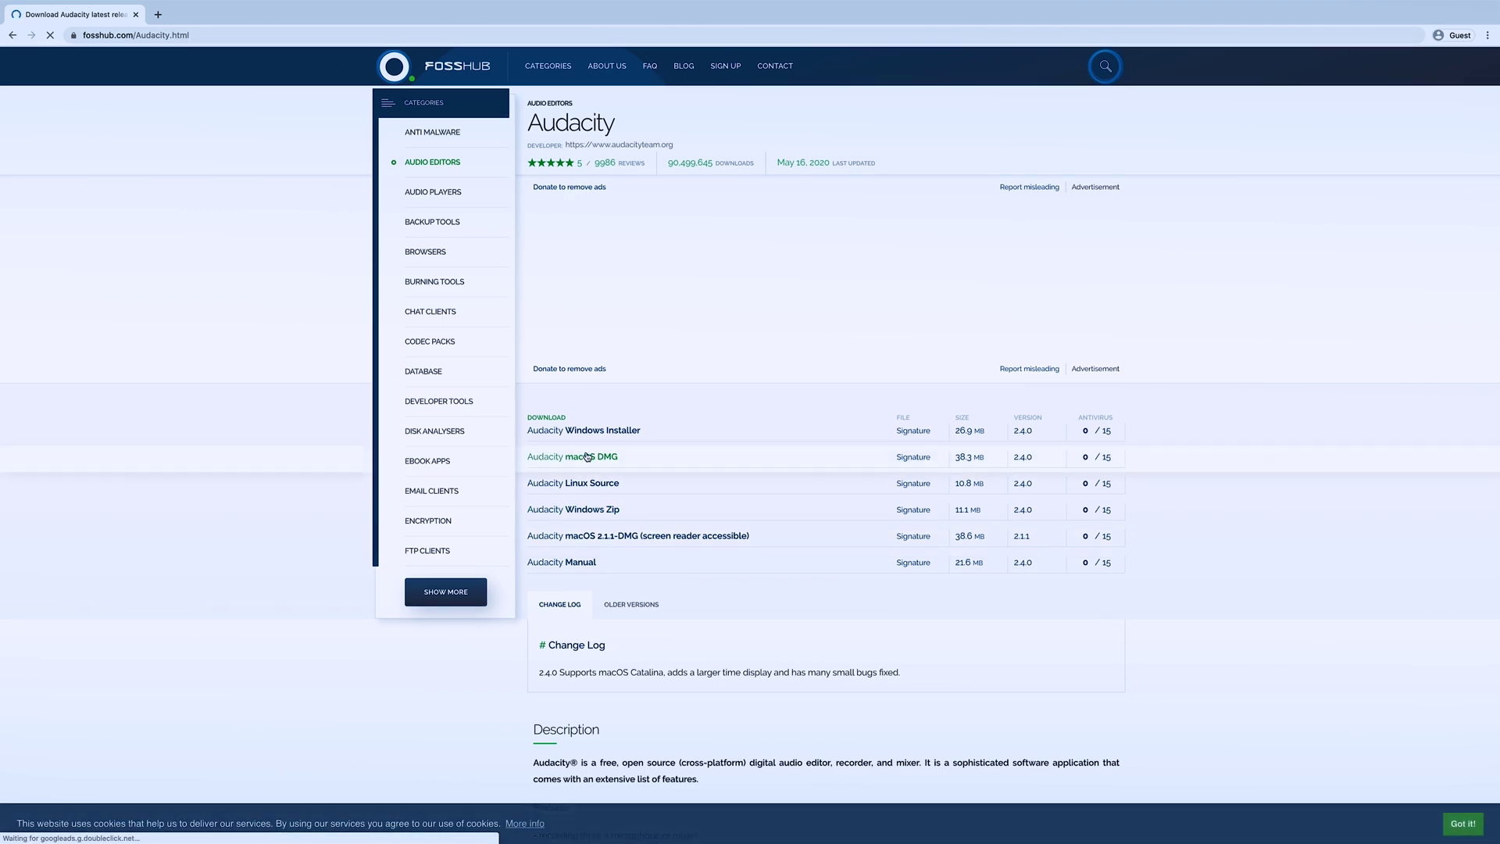
{"action": "left_click", "coordinate": [600, 456]}
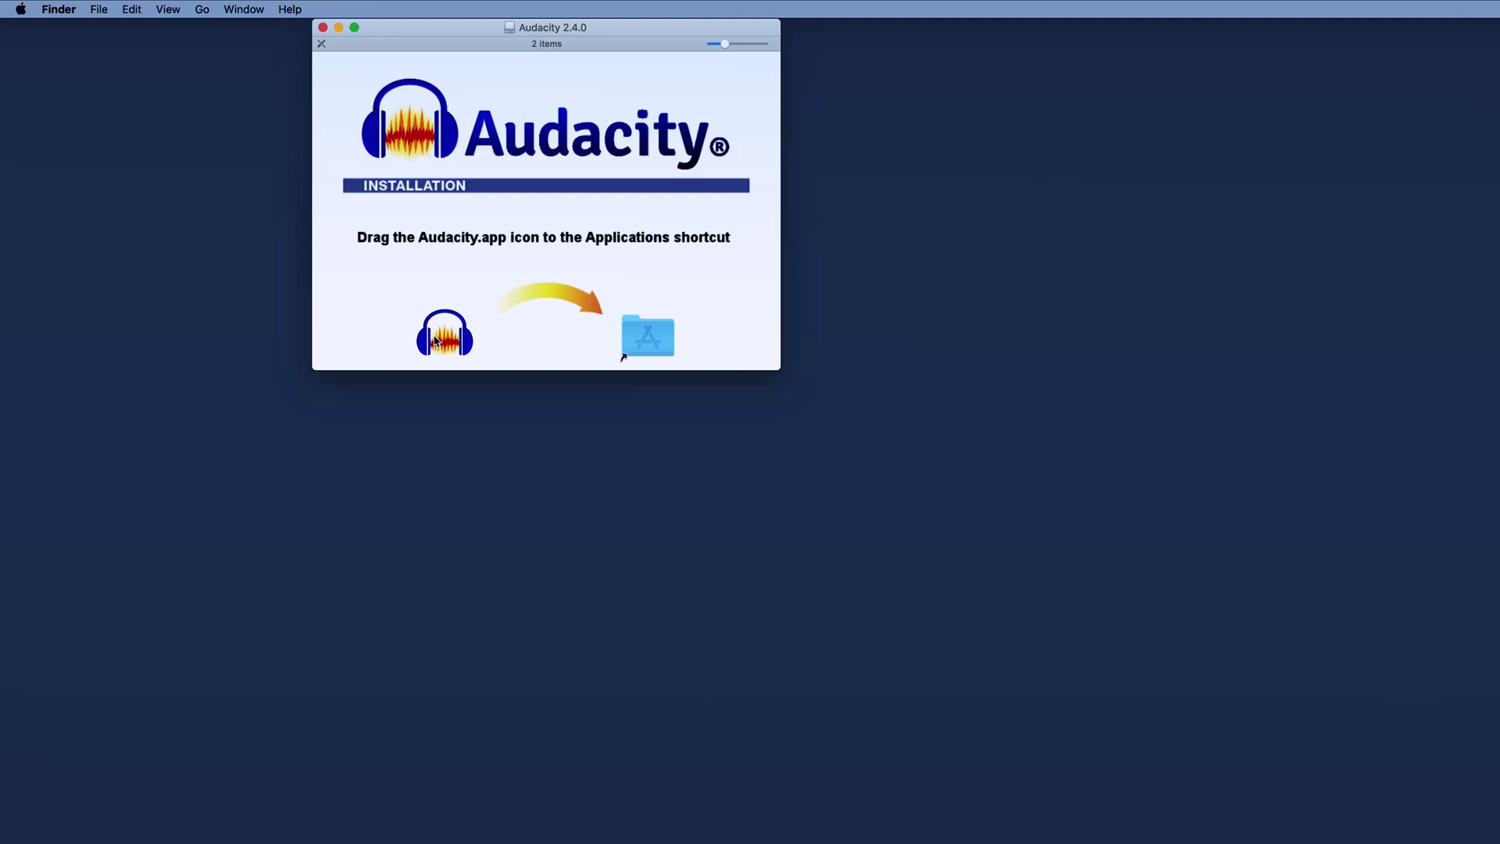
{"action": "left_click_drag", "start_coordinate": [435, 341], "coordinate": [647, 338]}
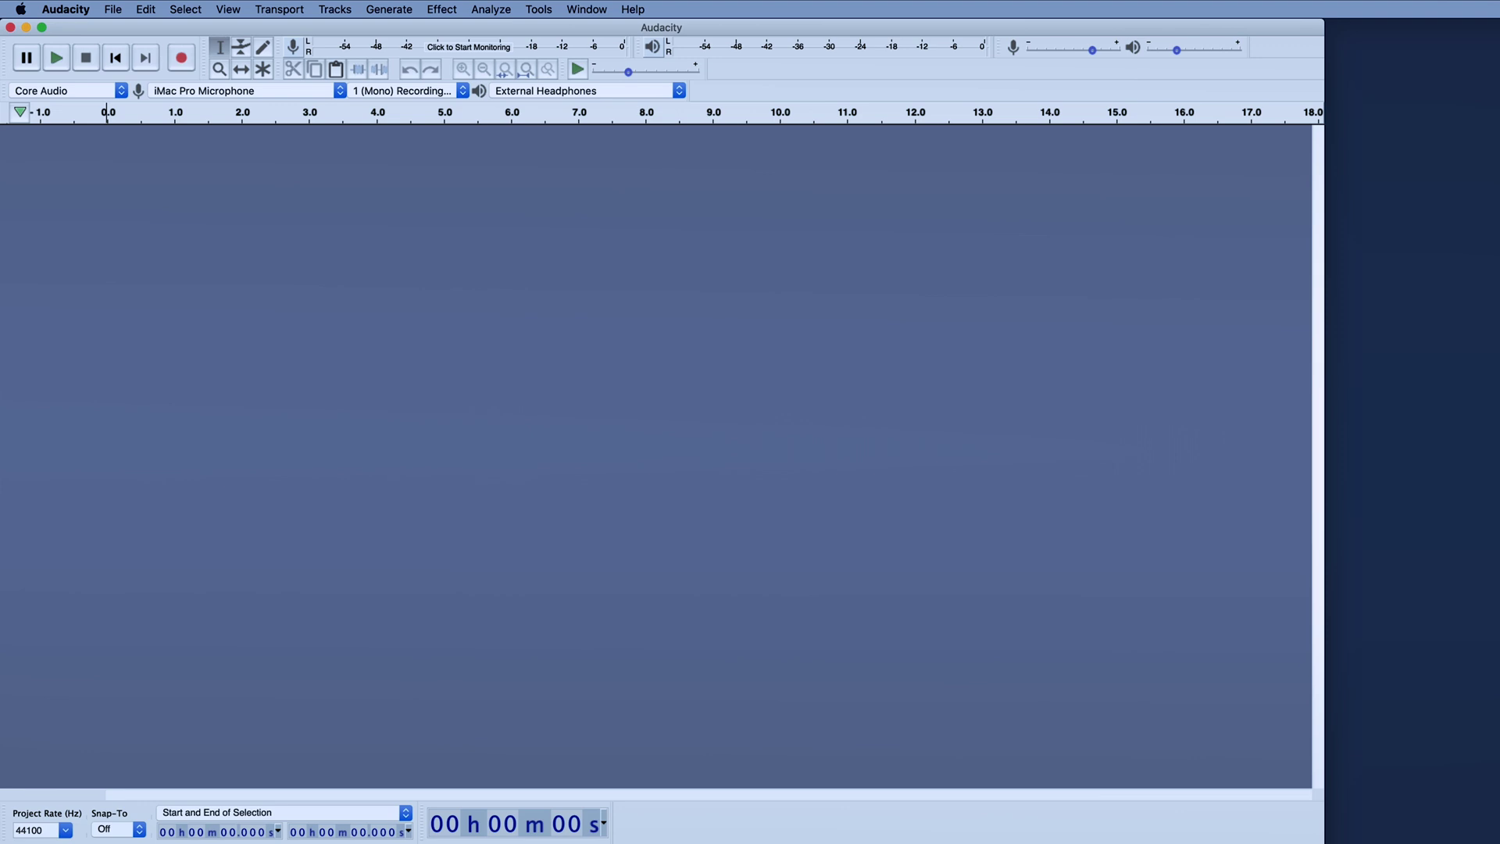
Import the 'Kenny Stills ITW' interview audio and select the crowd-only stretch at 13.05–13.38 s
{"action": "left_click_drag", "start_coordinate": [531, 326], "coordinate": [584, 273]}
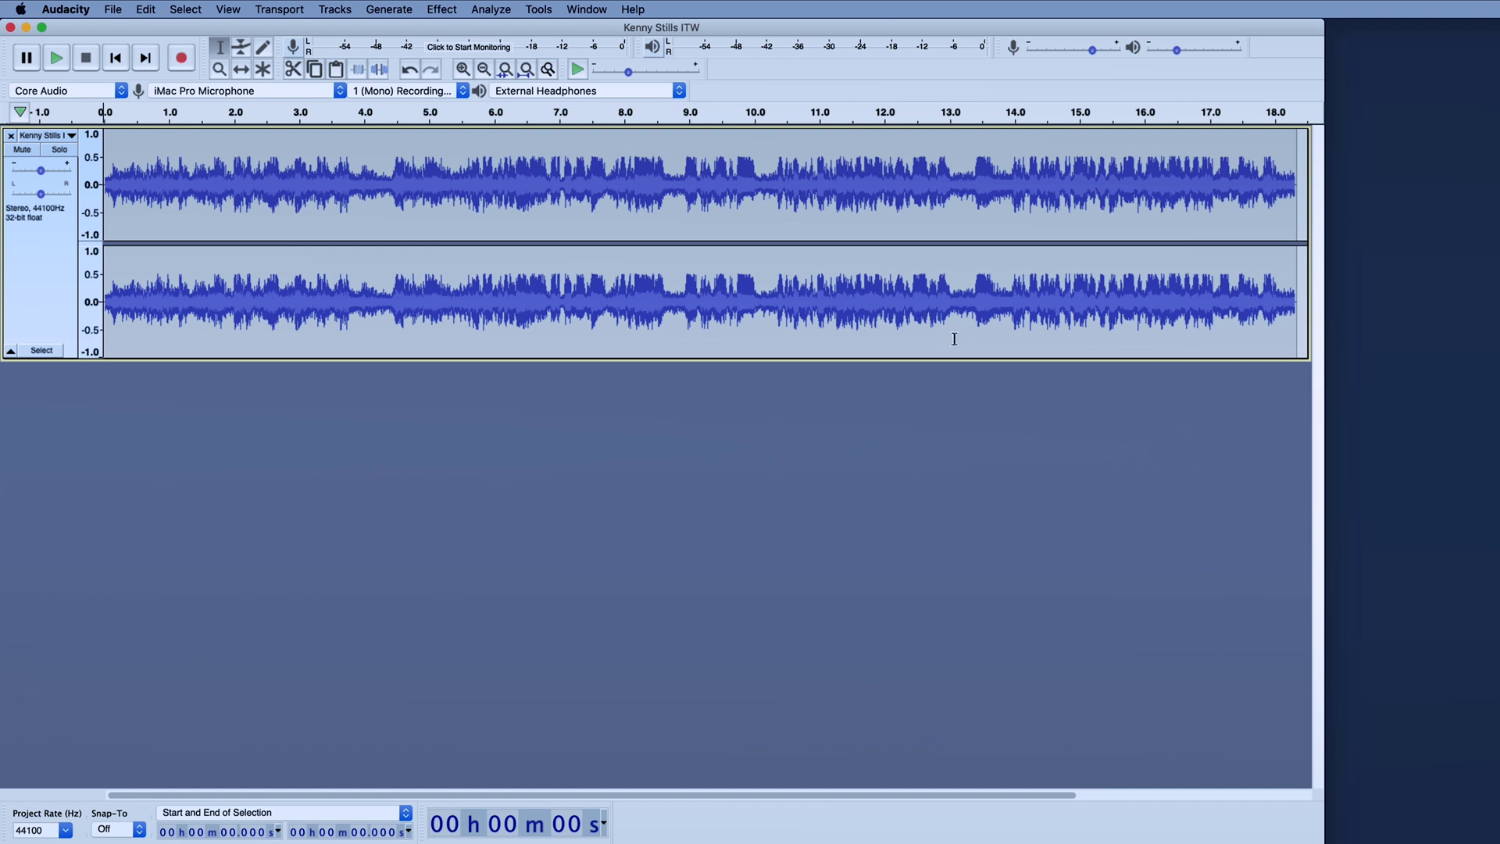
{"action": "left_click_drag", "start_coordinate": [953, 339], "coordinate": [975, 322]}
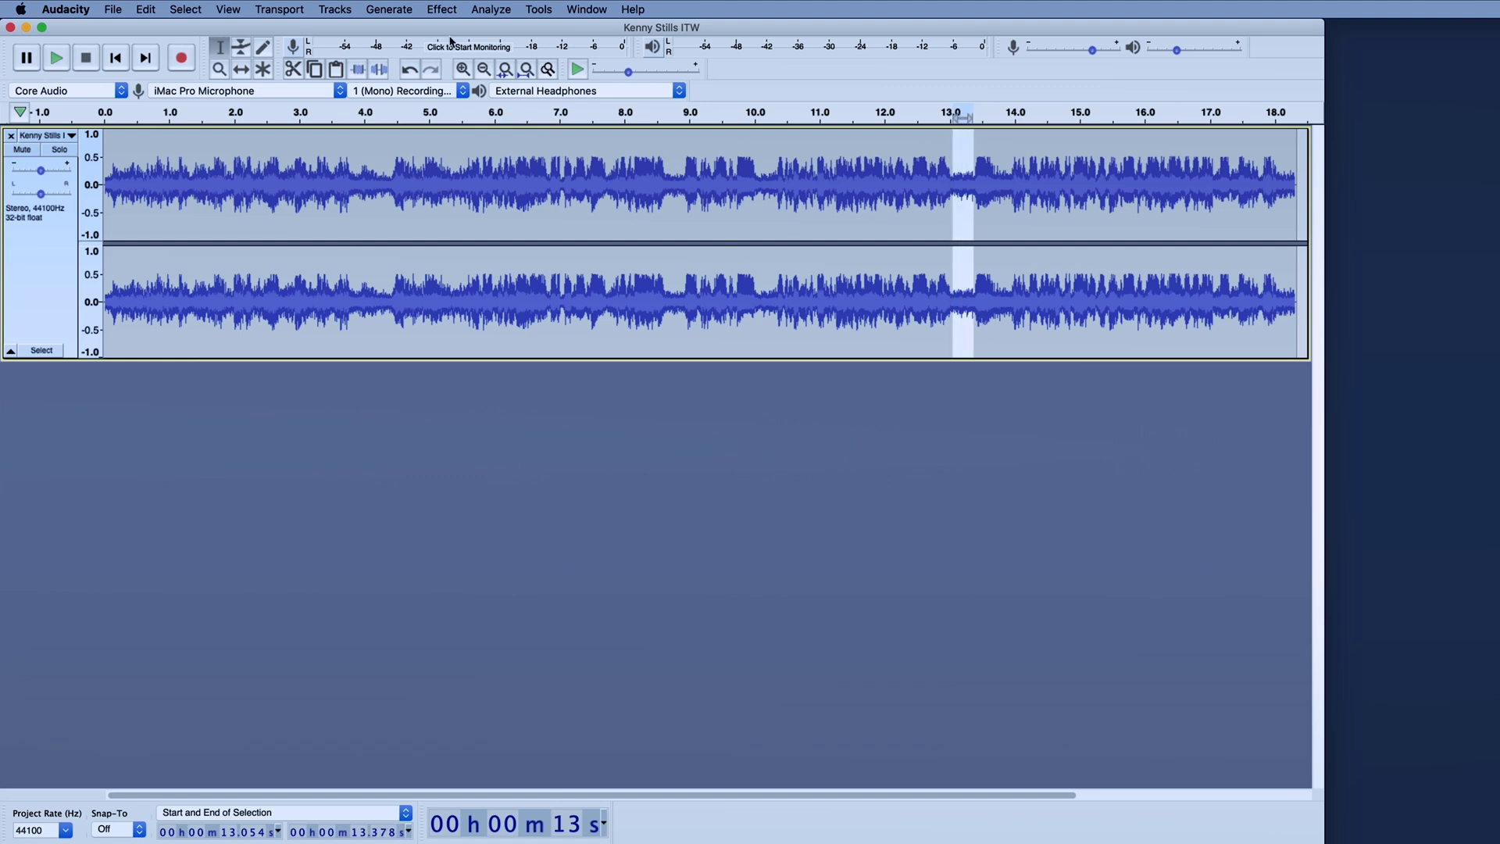
Capture a noise profile from that selection with Audacity's Noise Reduction effect
{"action": "left_click", "coordinate": [442, 9]}
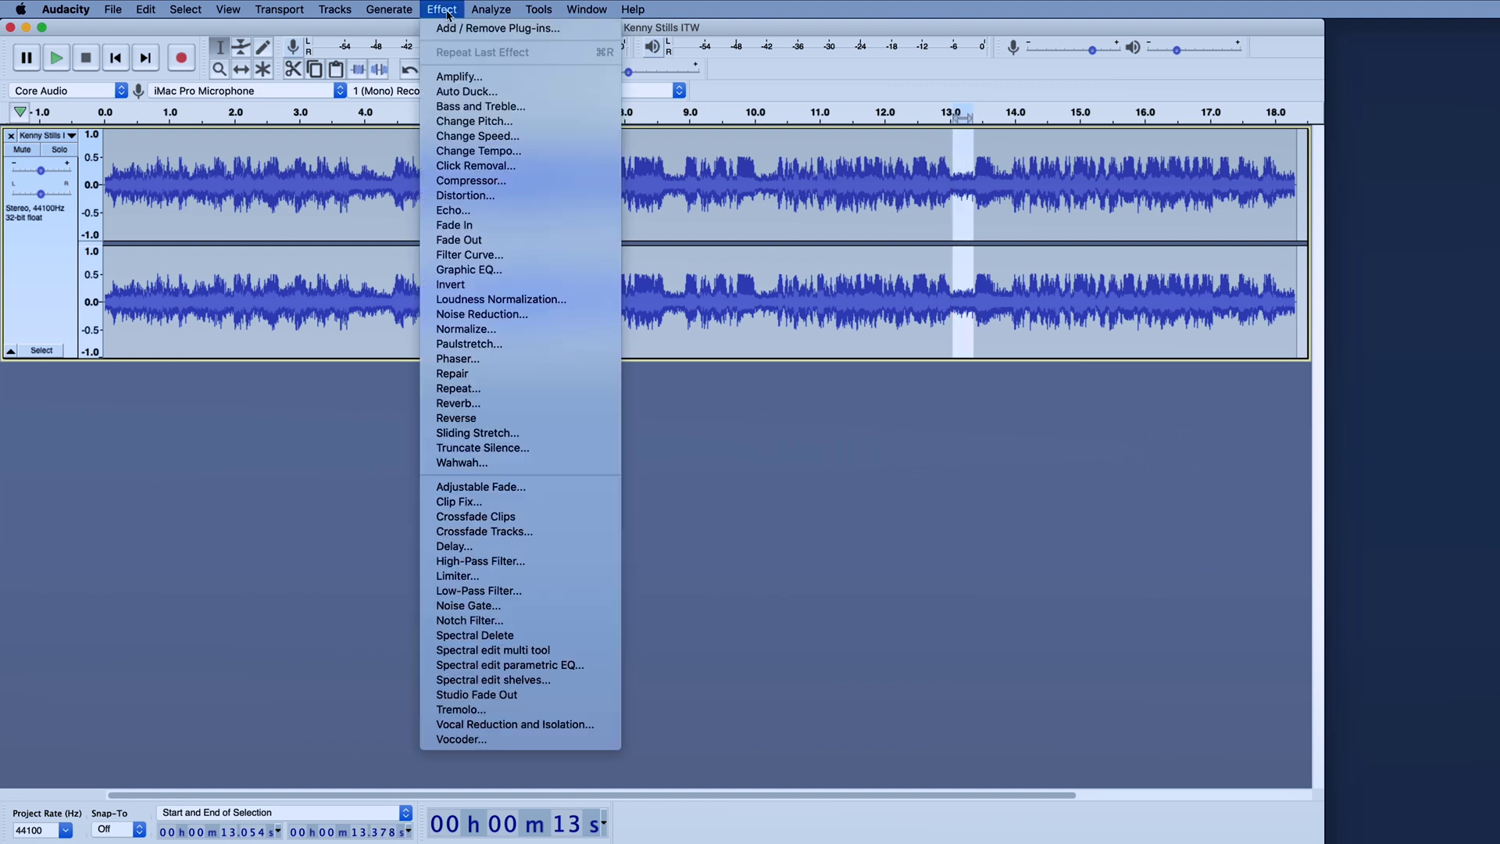
{"action": "left_click", "coordinate": [512, 316]}
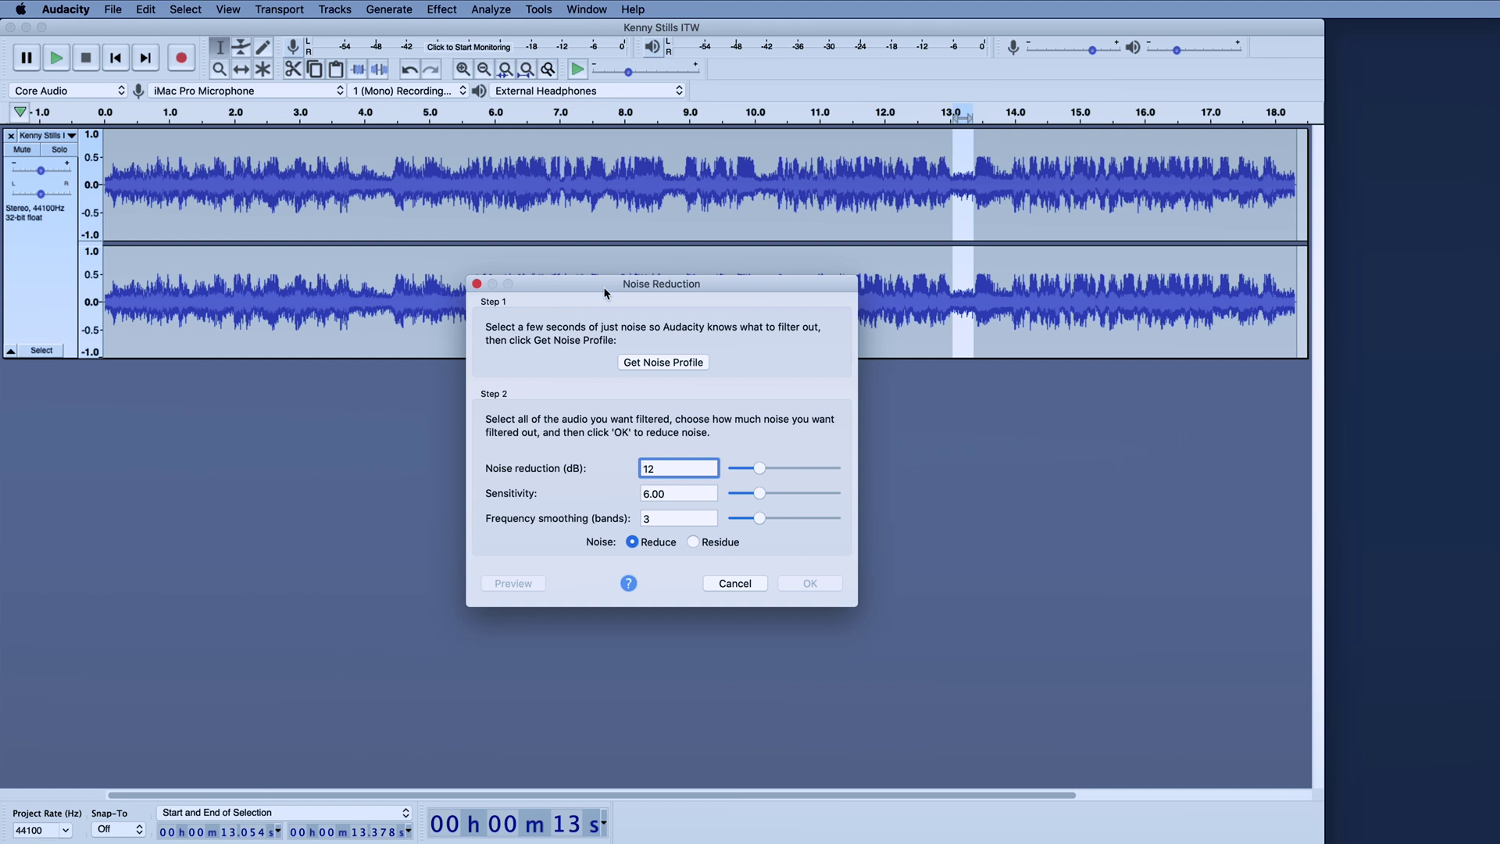
{"action": "left_click_drag", "start_coordinate": [604, 286], "coordinate": [599, 327]}
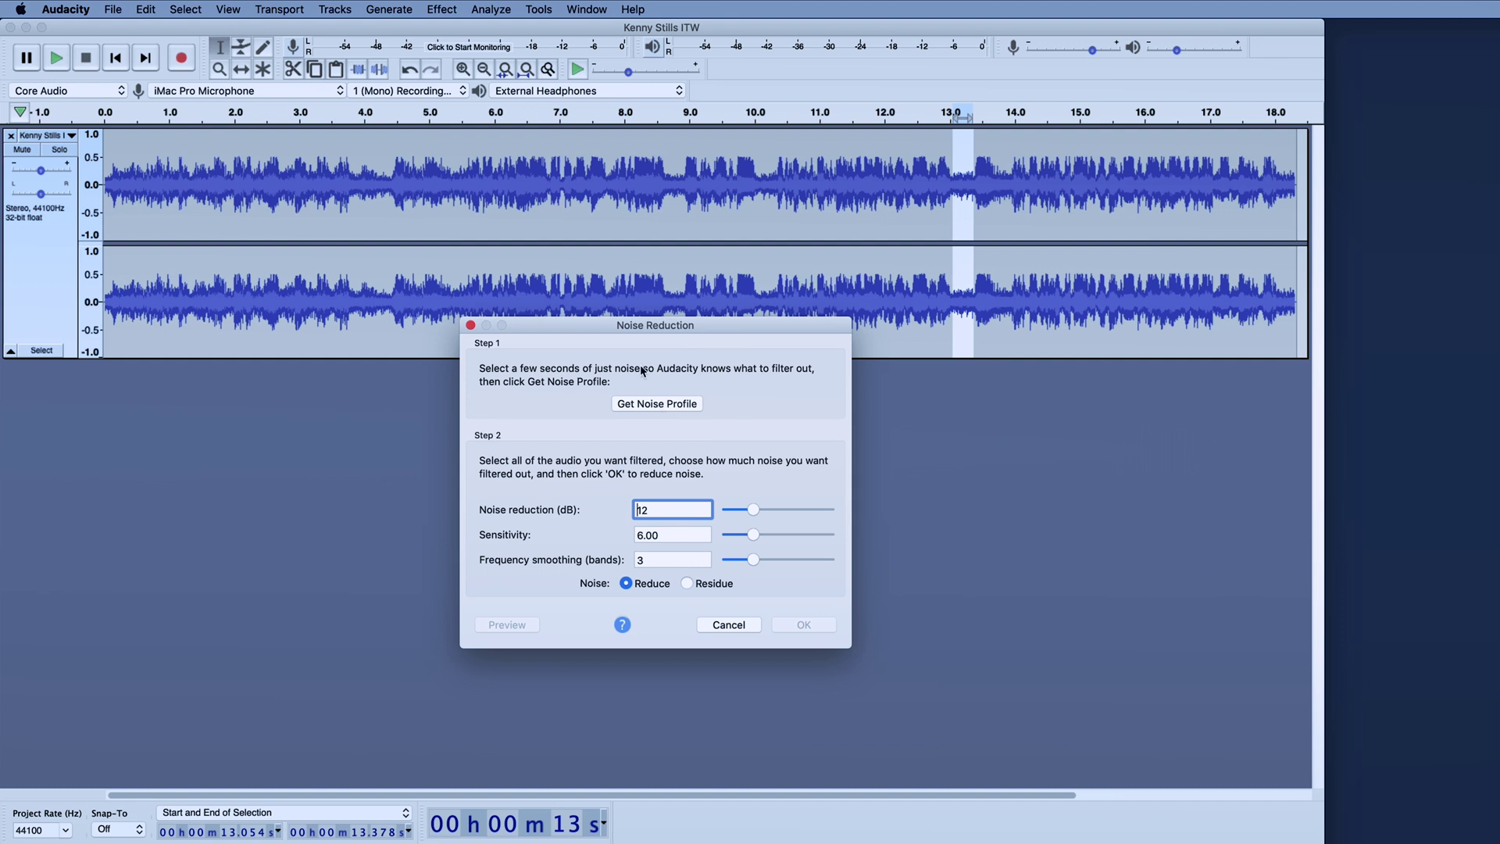
{"action": "left_click", "coordinate": [667, 404]}
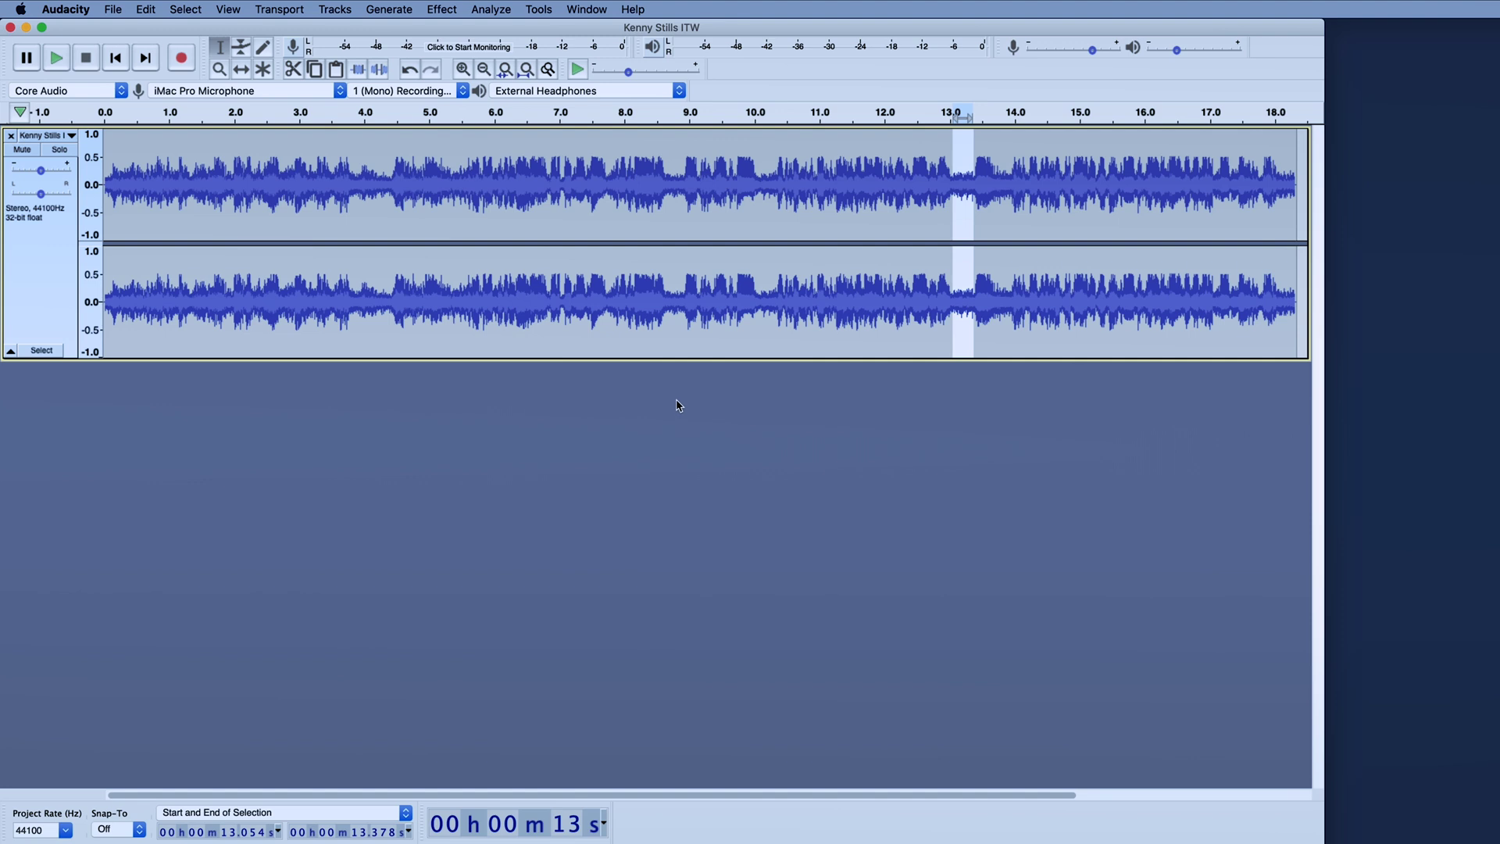
Select the whole interview track and reopen Noise Reduction (12 dB, sensitivity 6.00, 3 bands)
{"action": "left_click", "coordinate": [763, 338]}
{"action": "key", "text": "super+a"}
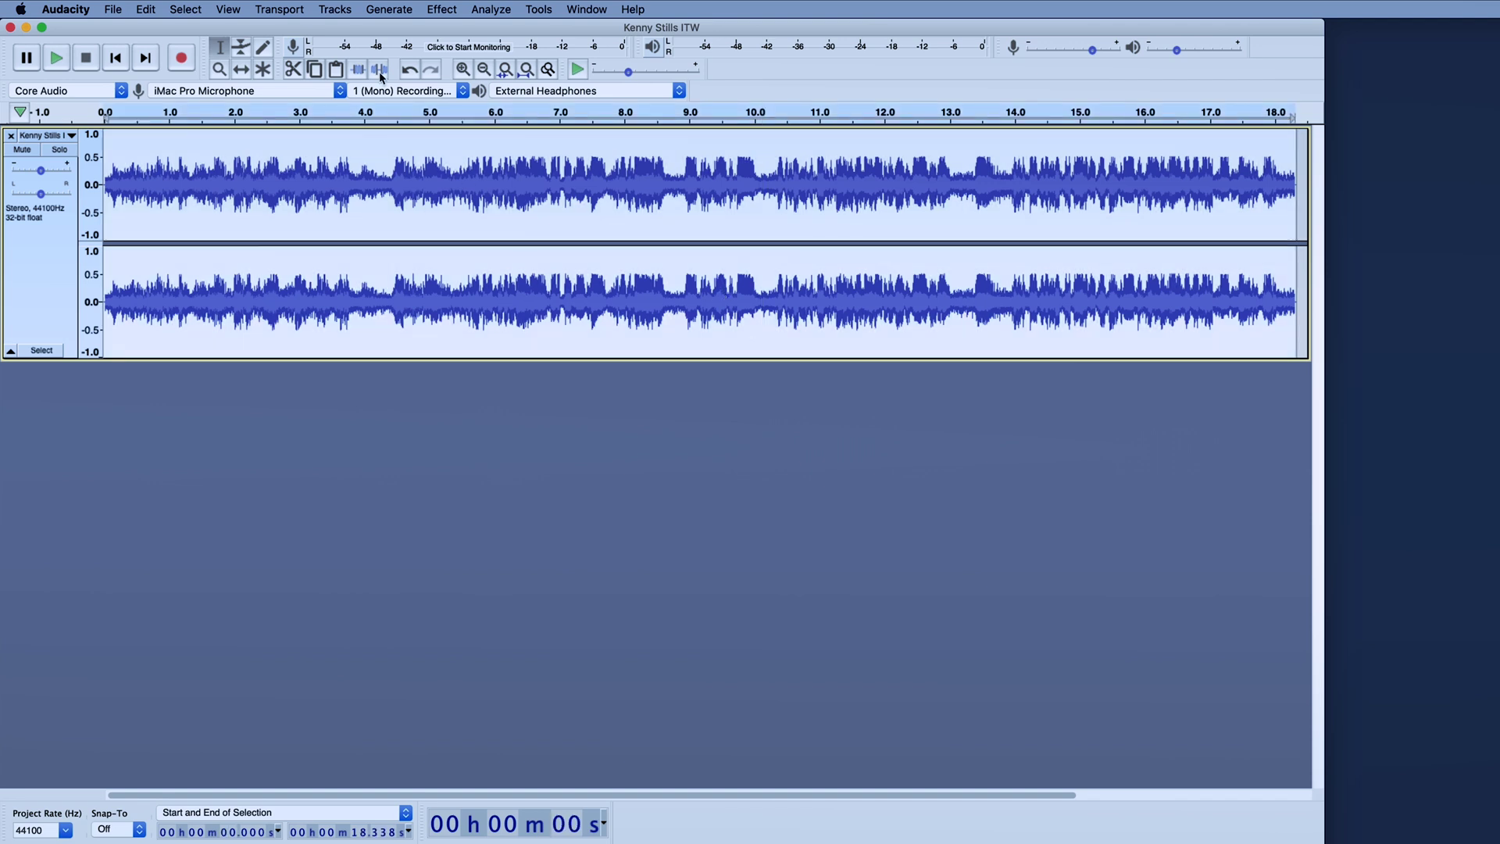
{"action": "left_click", "coordinate": [442, 9]}
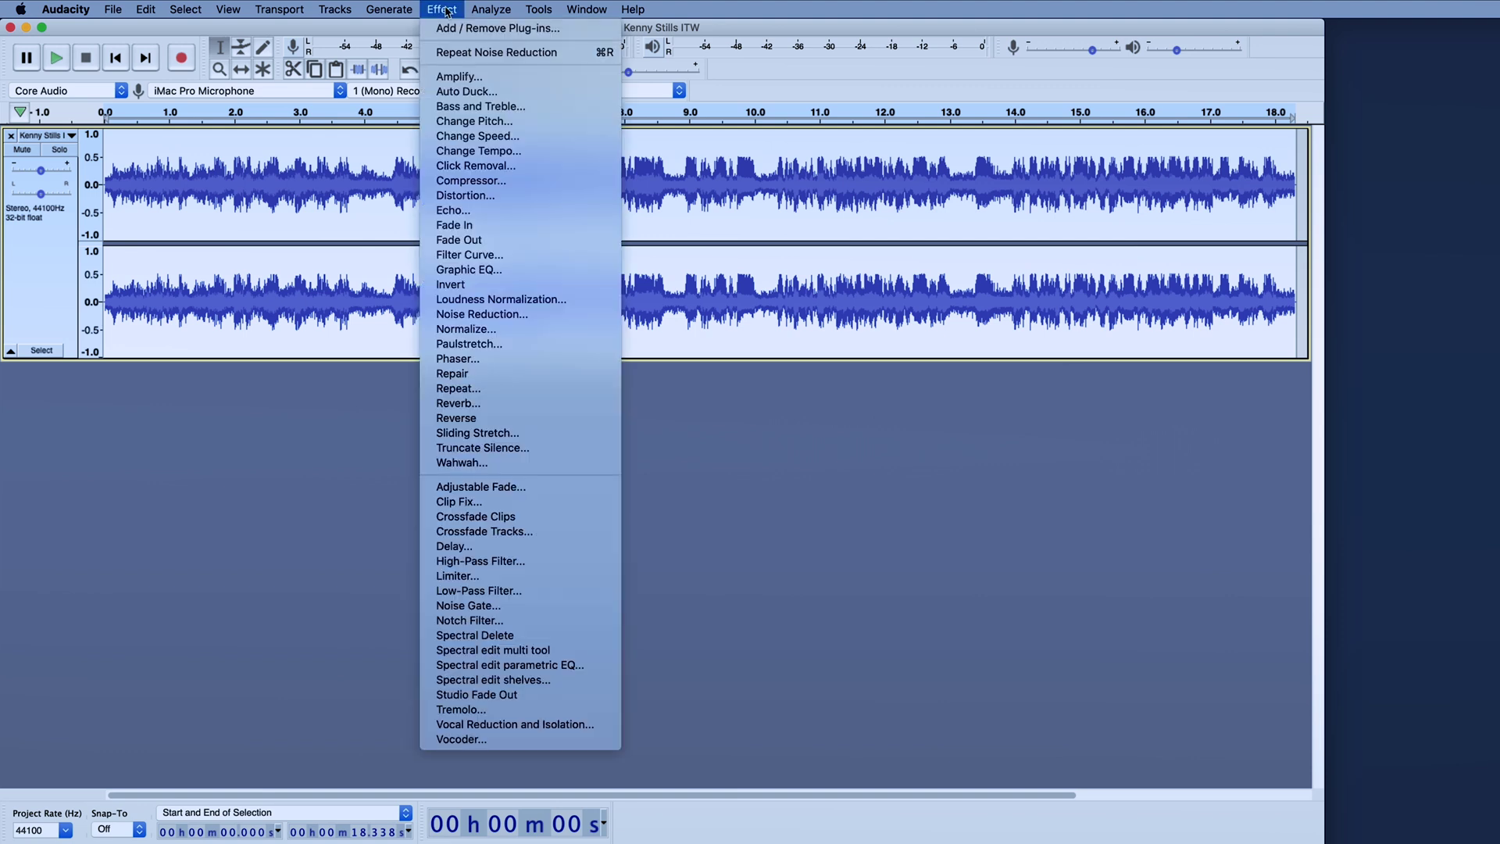
{"action": "left_click", "coordinate": [512, 315]}
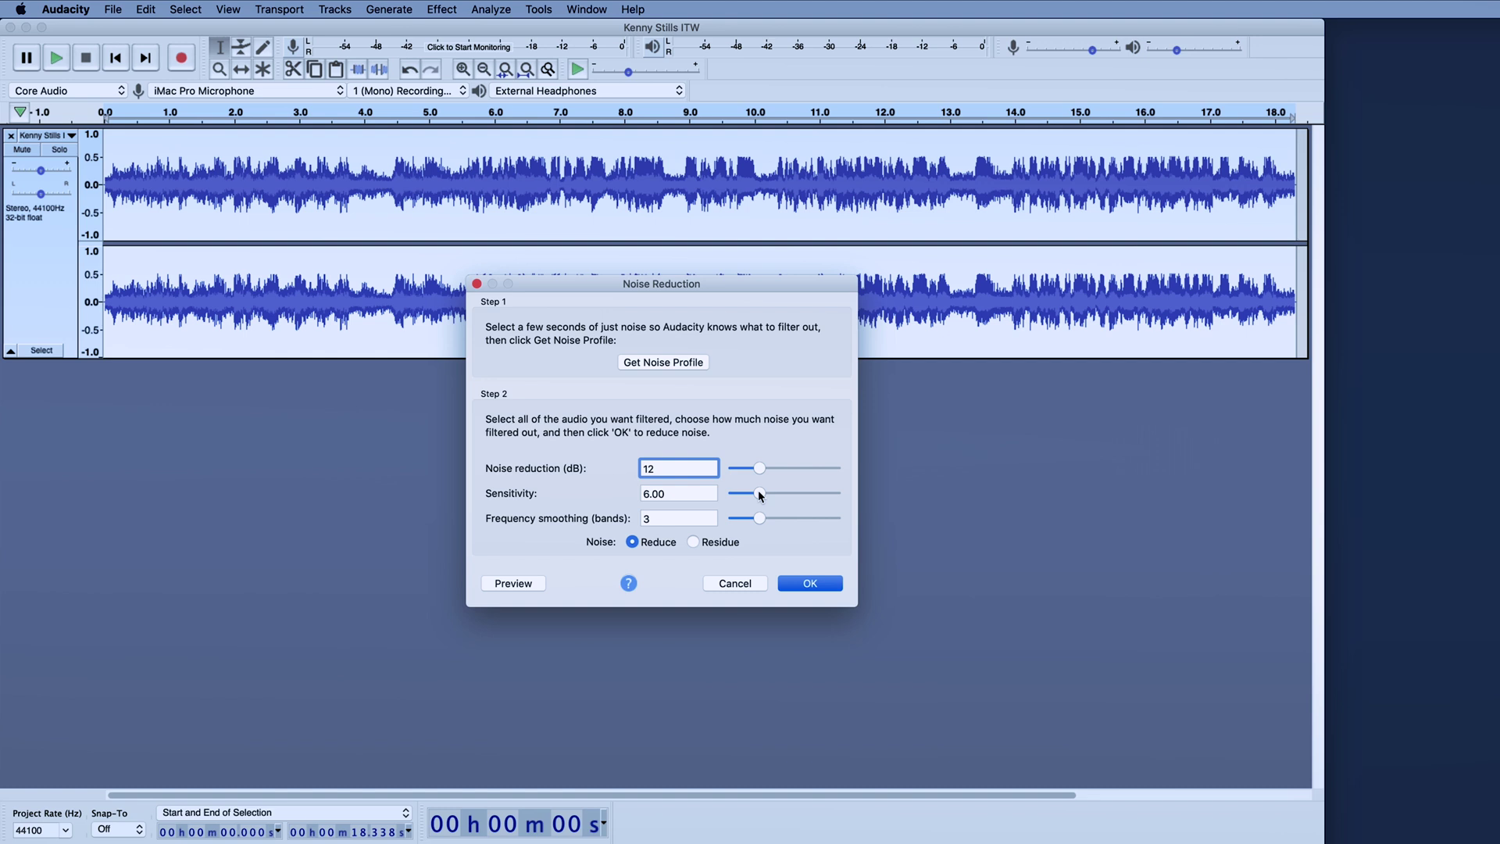
Set Noise Reduction Sensitivity to 10.00, keeping 12 dB reduction and 3 smoothing bands
{"action": "left_click_drag", "start_coordinate": [760, 493], "coordinate": [860, 498]}
{"action": "left_click_drag", "start_coordinate": [836, 497], "coordinate": [777, 498]}
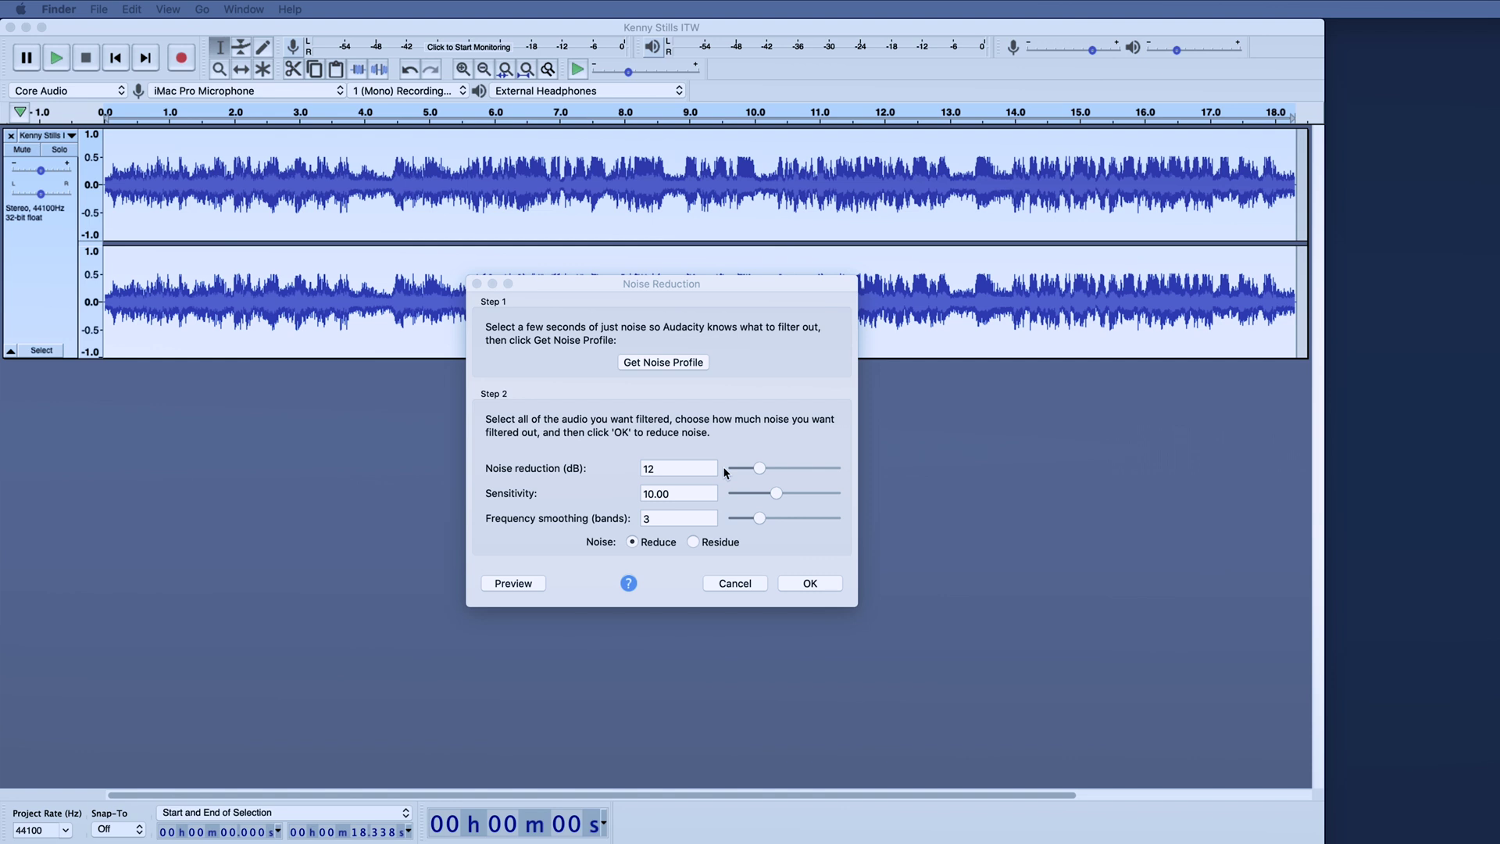
Apply the 12 dB, 10.00-sensitivity noise reduction to the entire interview track
{"action": "left_click", "coordinate": [816, 586]}
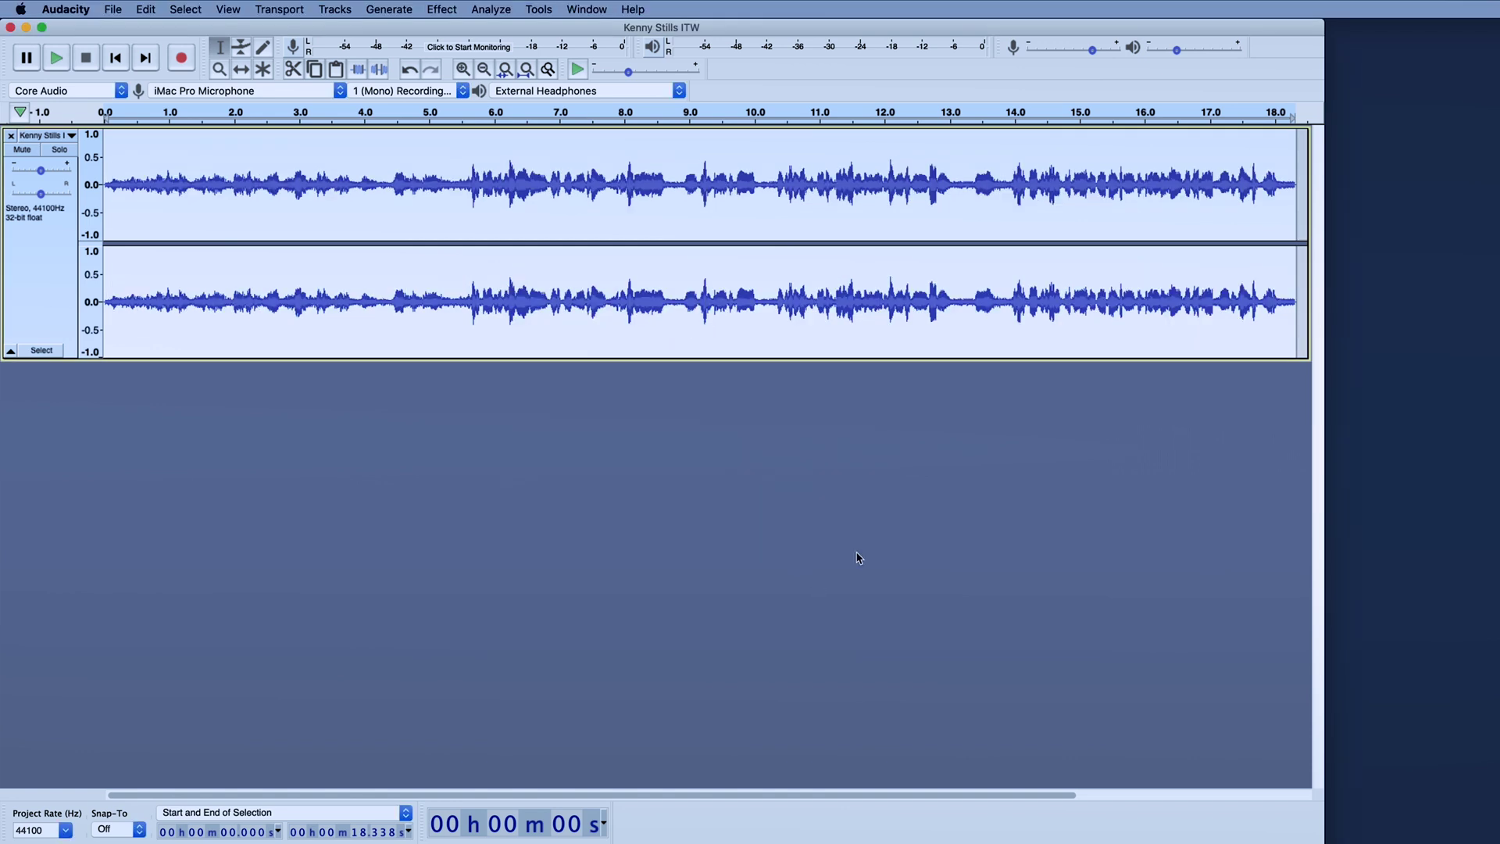